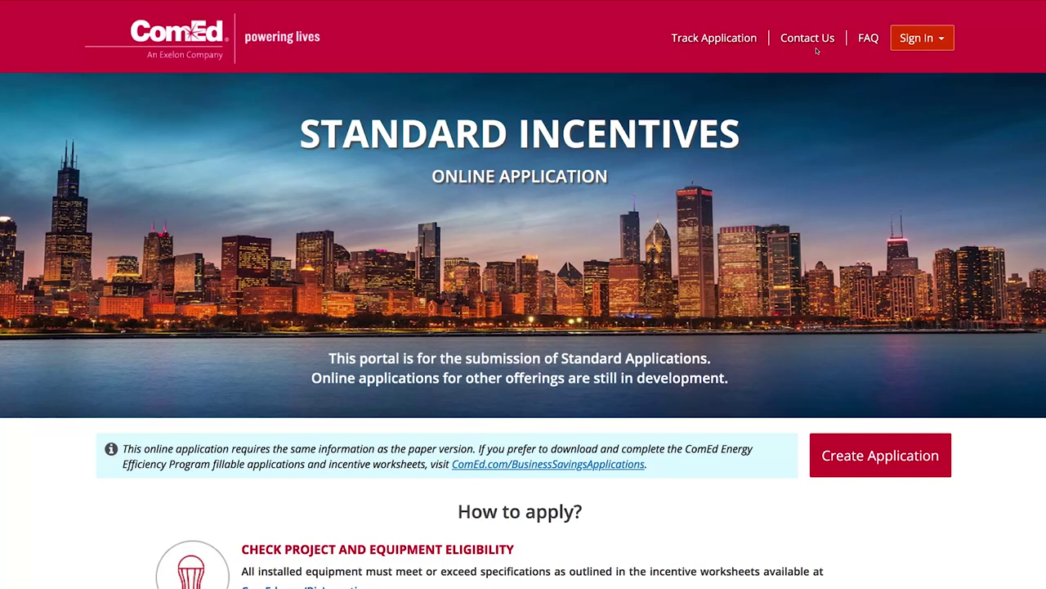
Look through the contact form, the FAQ page and the new-application page.
left_click(812, 39)
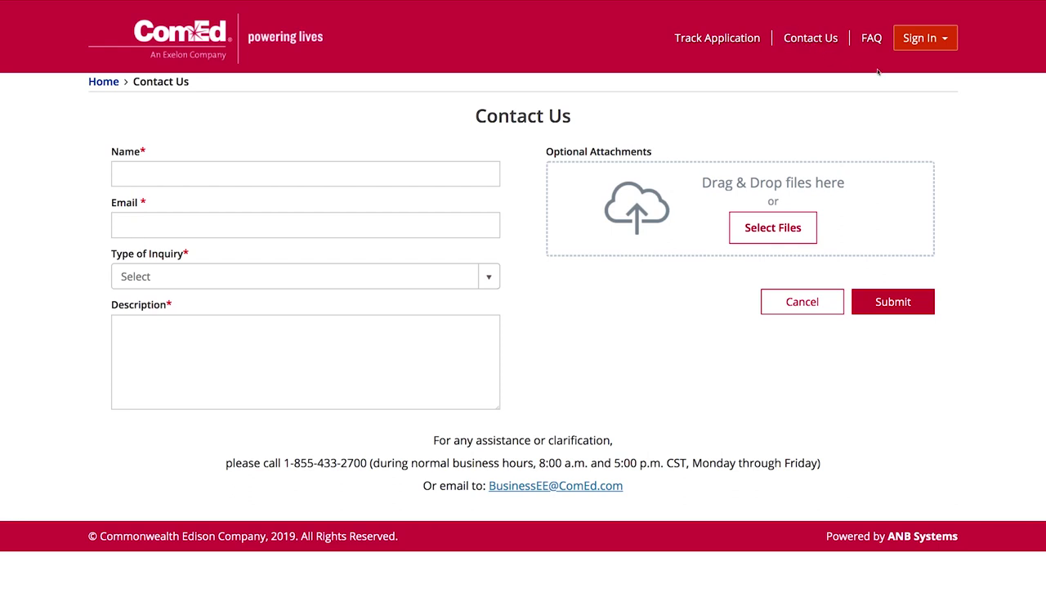
left_click(873, 39)
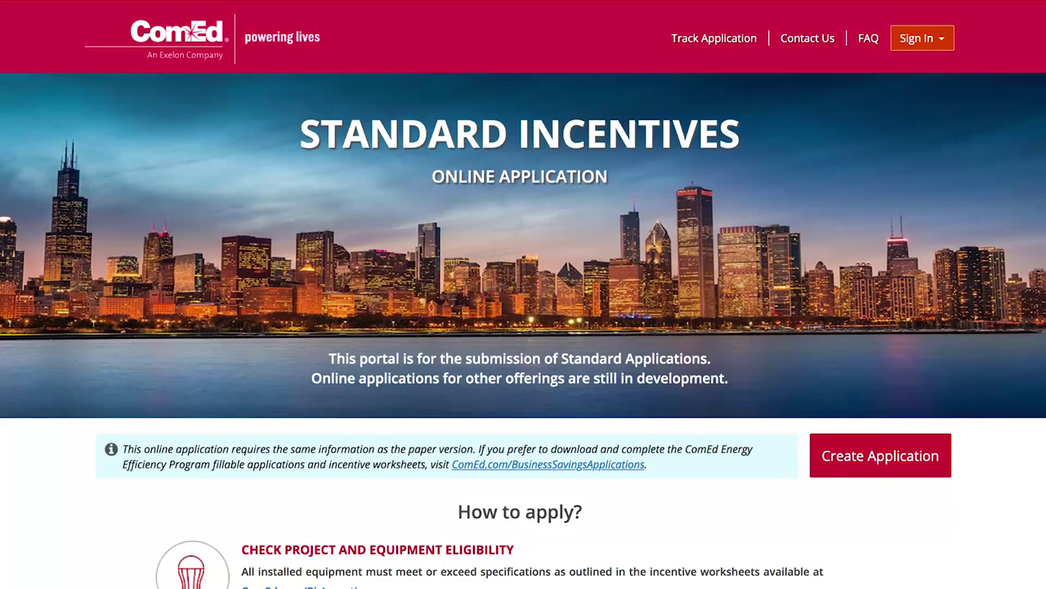
scroll(523, 327, "down", 5)
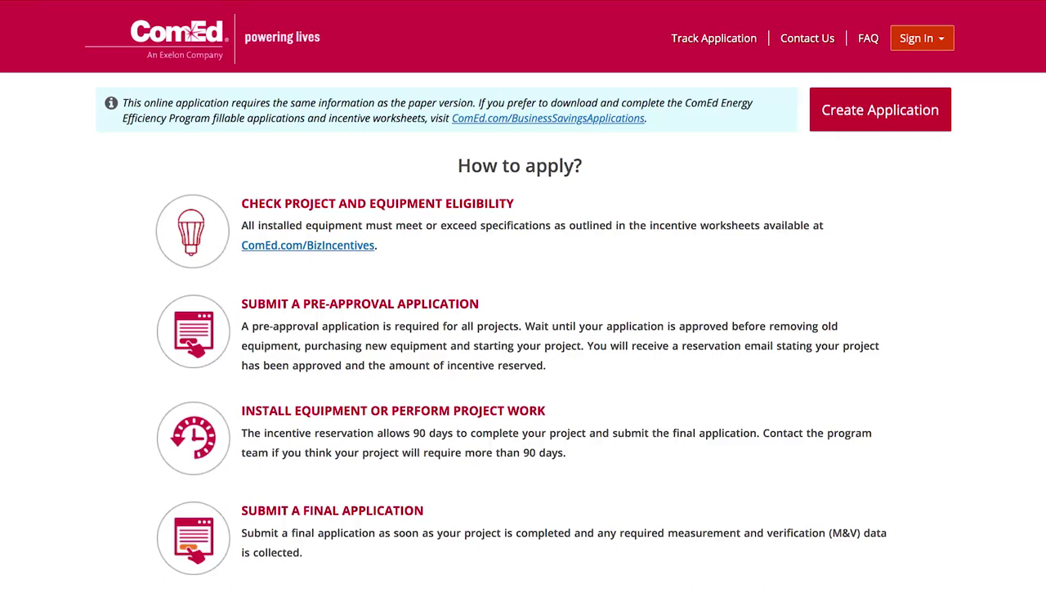
left_click(905, 119)
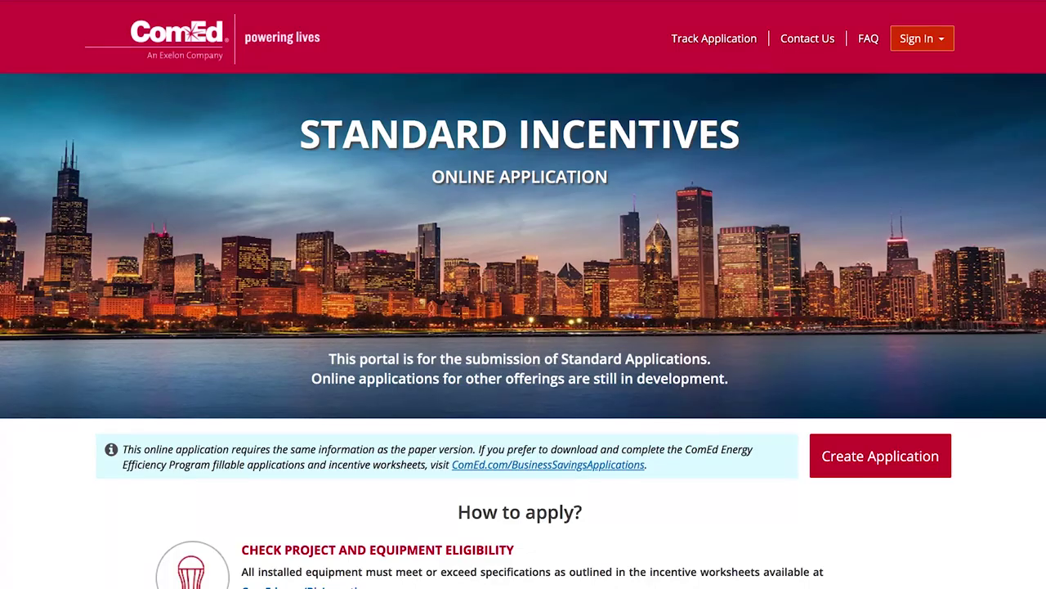
Sign in to the existing account with its password from the My Account panel.
left_click(919, 41)
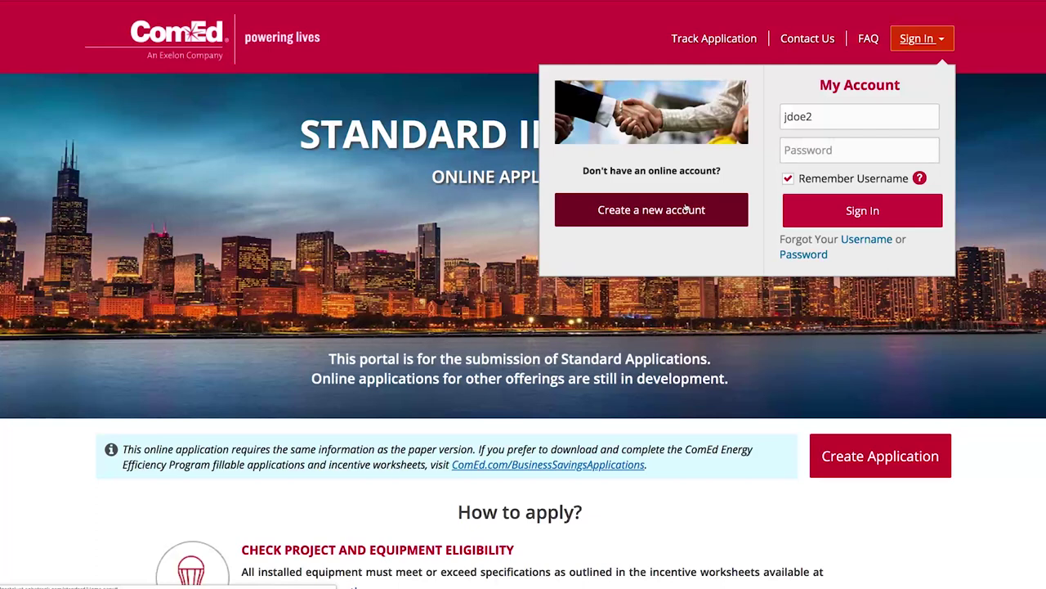
type("••••")
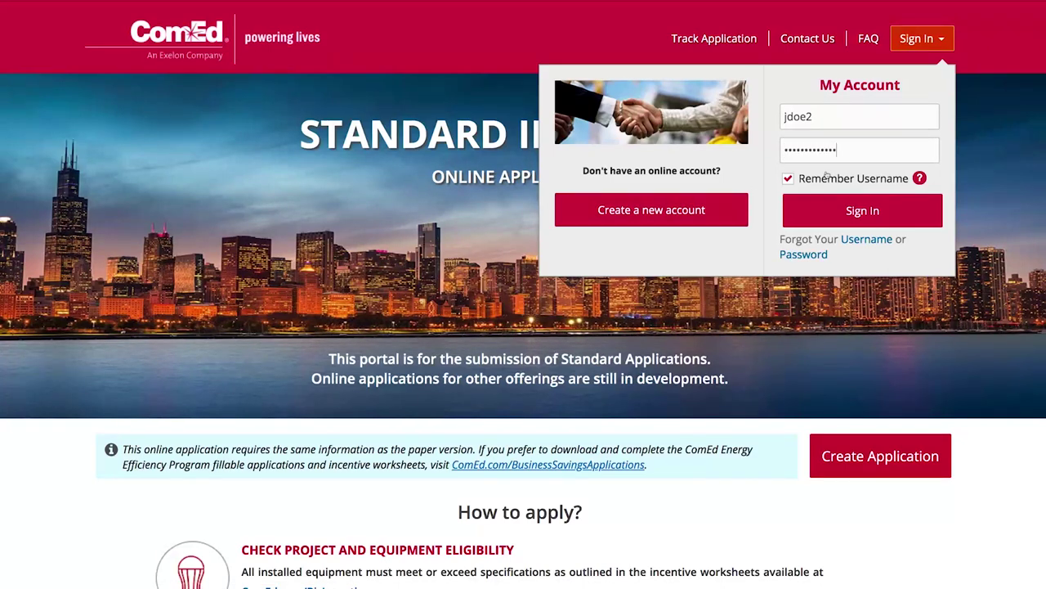
left_click(863, 210)
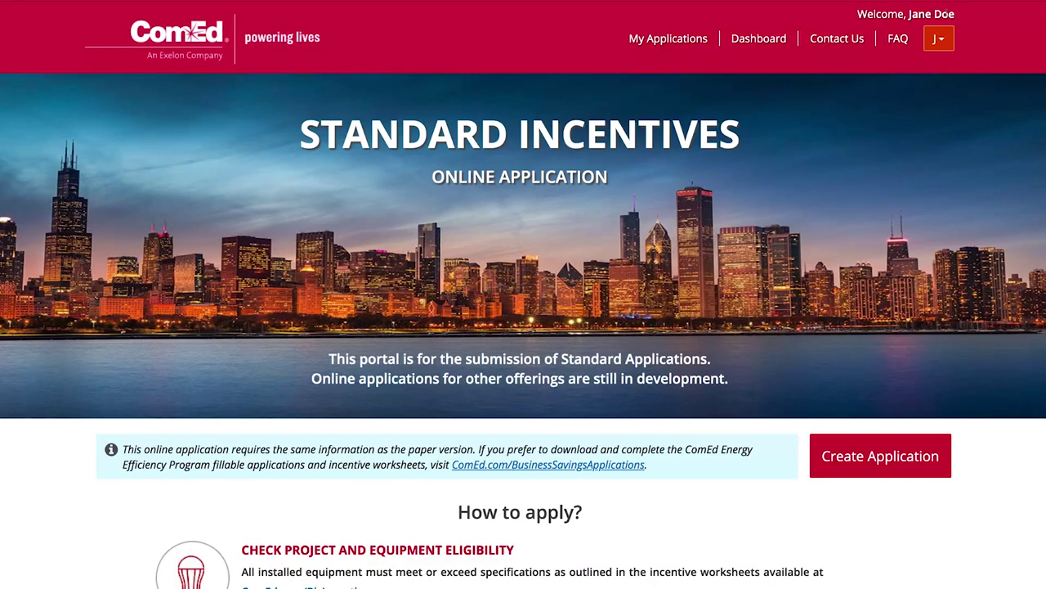
Create a new pre-approval application and begin entering company name A&B Holdings.
left_click(683, 39)
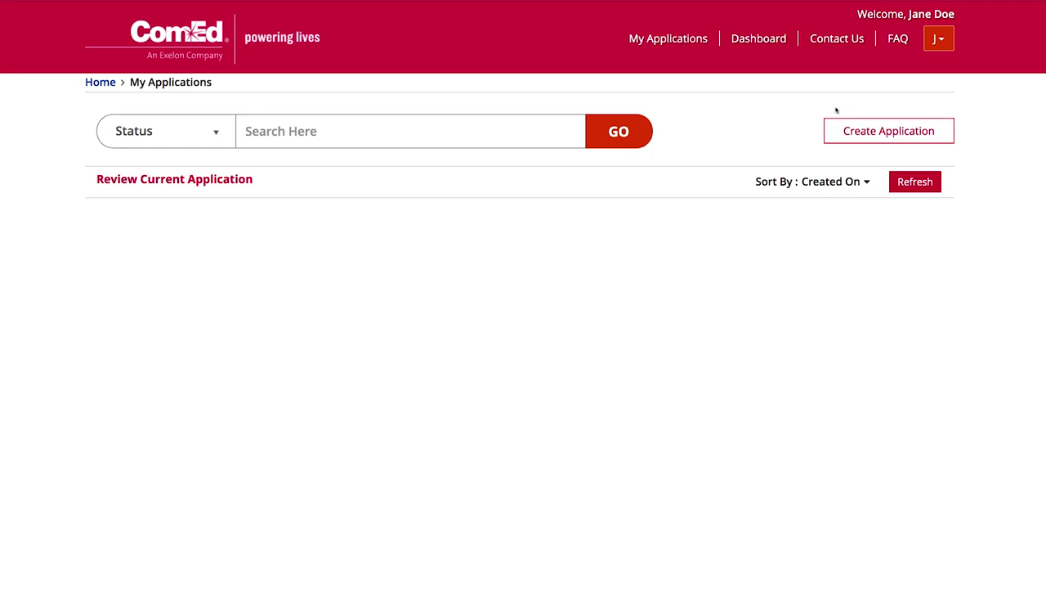
left_click(875, 129)
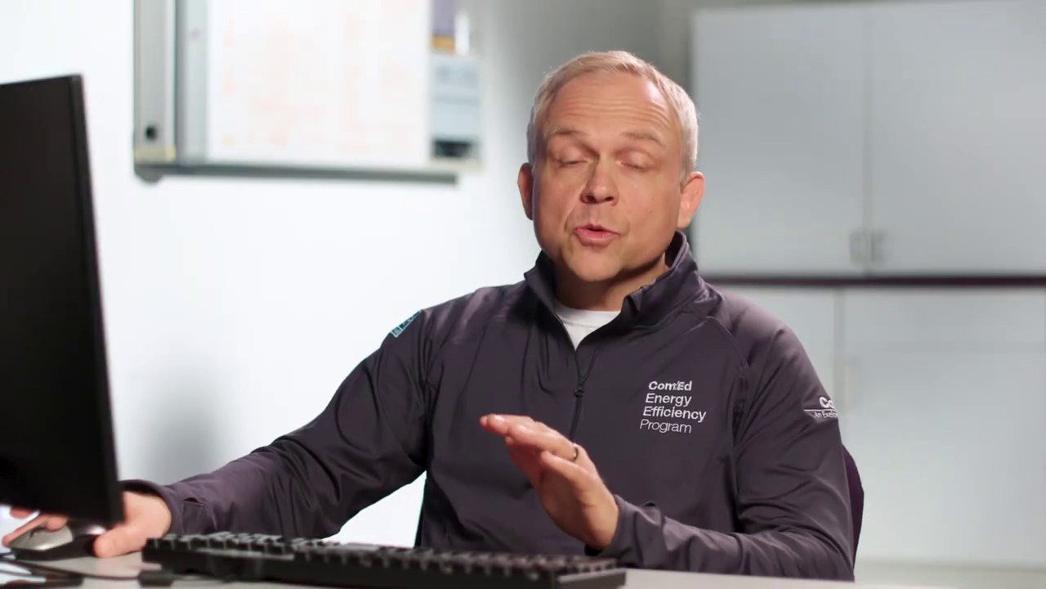
type("A&B Holdings")
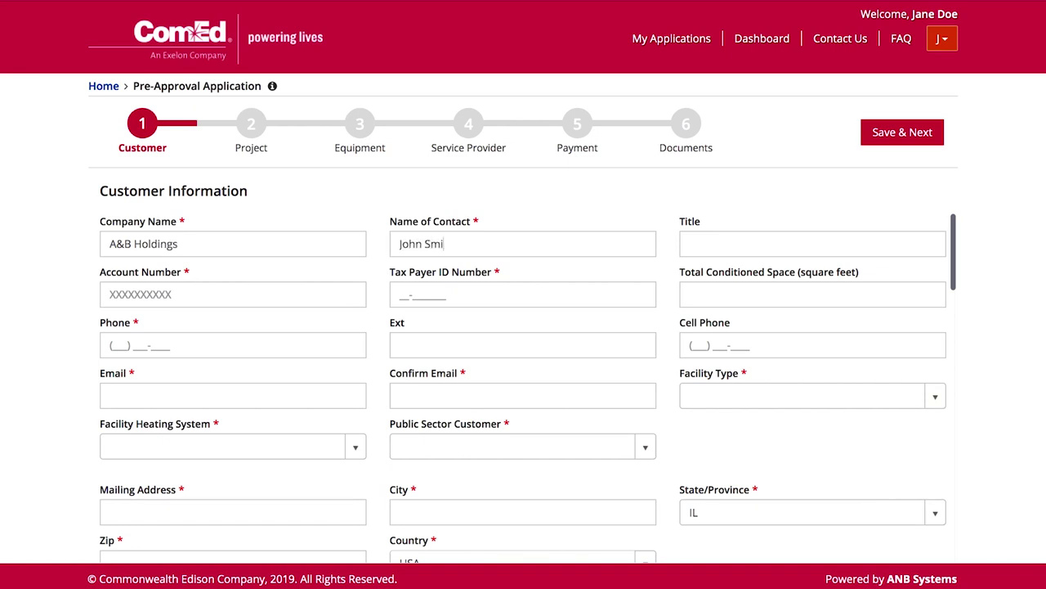
Enter the customer account number, phone number and confirmed contact e-mail, then save.
left_click(233, 295)
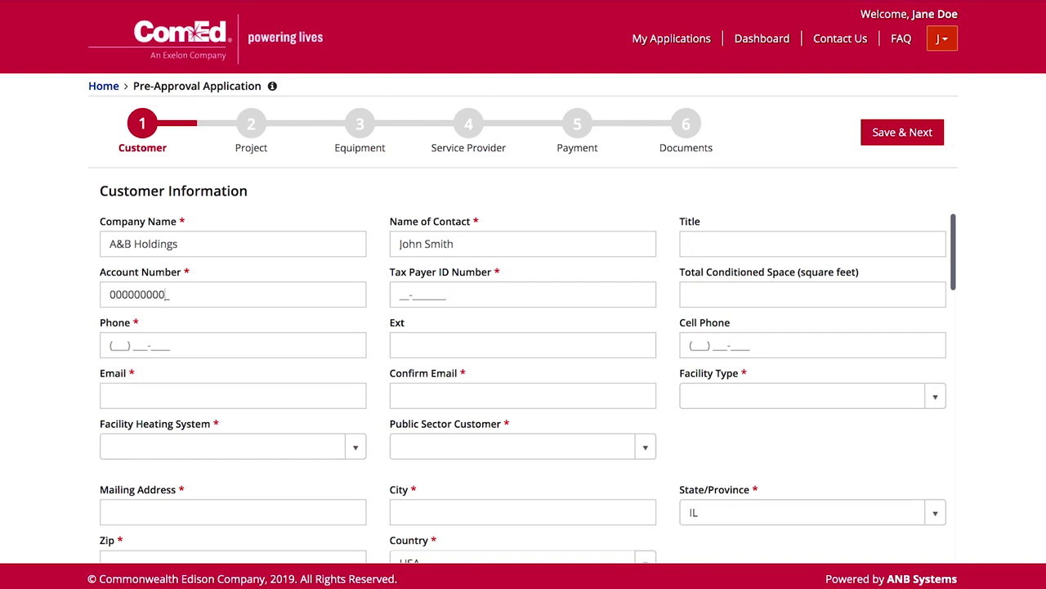
type("909090909")
left_click(233, 345)
left_click(233, 396)
type("johnsmith@abholdings.ho")
left_click(523, 396)
type("johnsmith@")
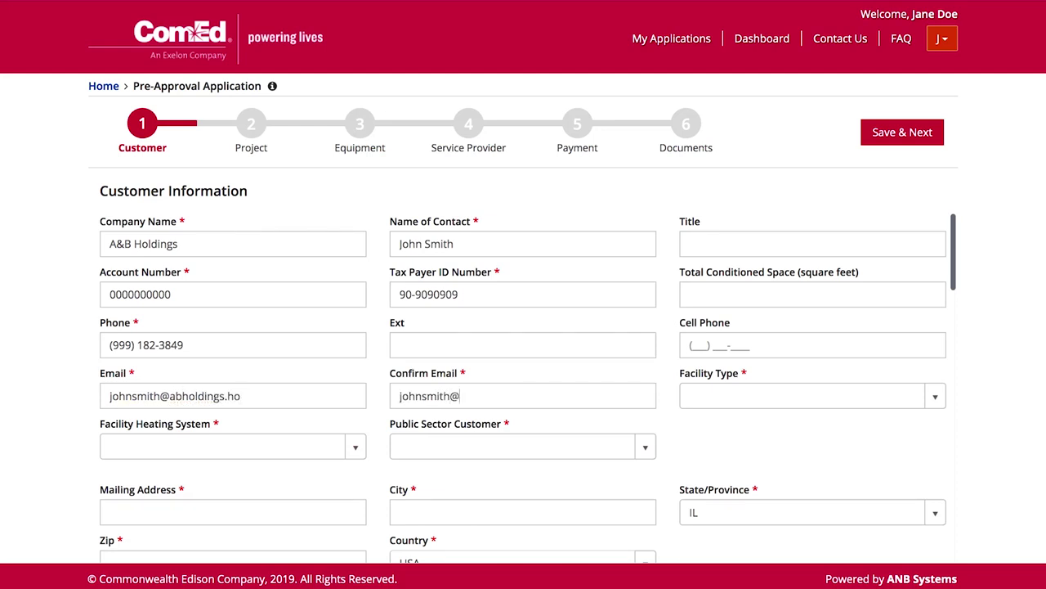
type("abholdings.ho")
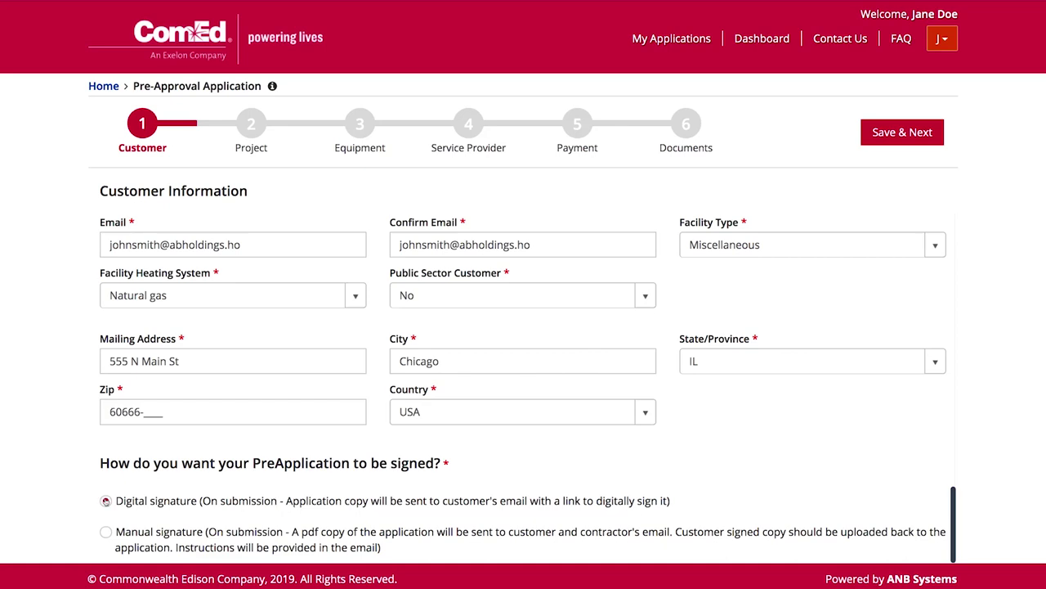
left_click(923, 135)
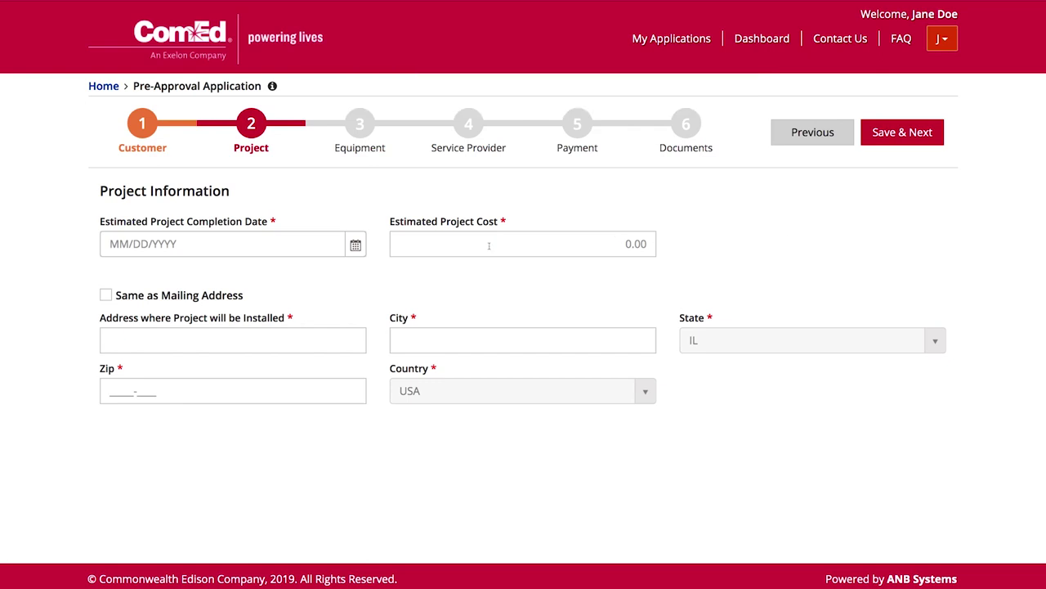
Pick June 12, 2019 as the completion date and enter estimated cost 5000.
left_click(359, 249)
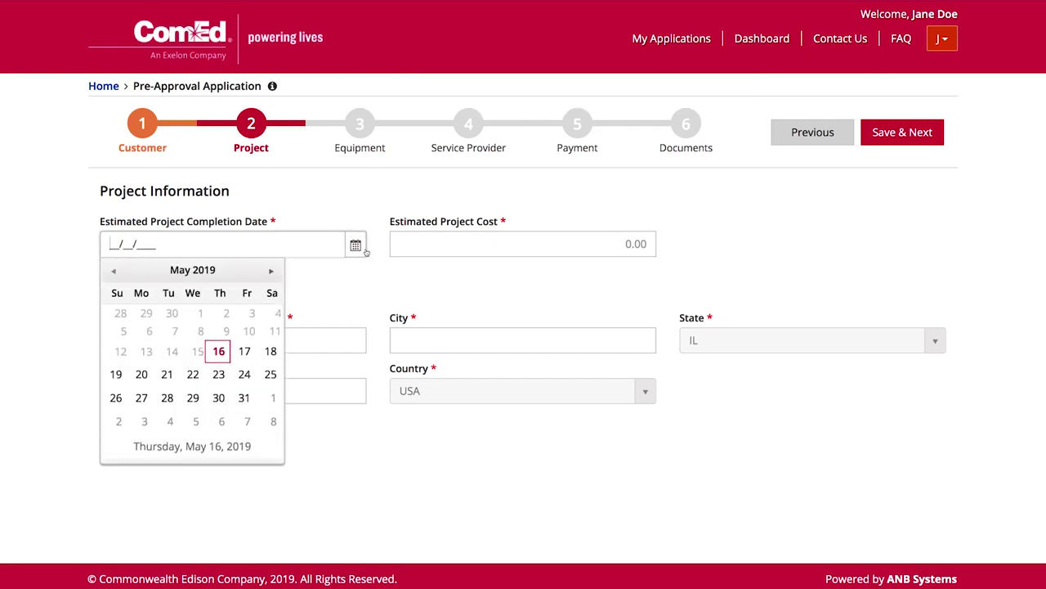
left_click(271, 270)
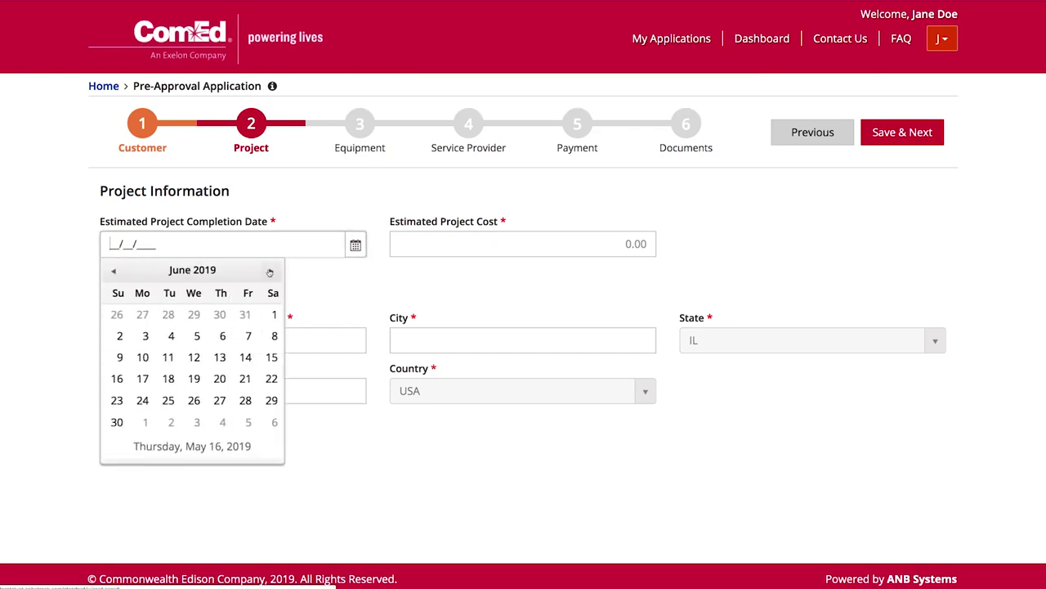
left_click(188, 360)
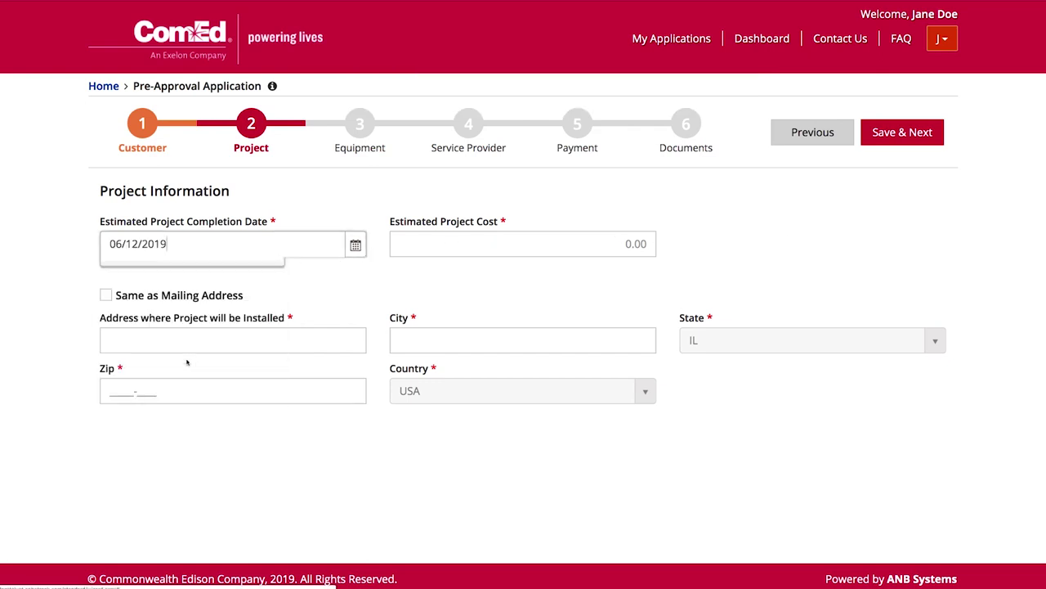
left_click(456, 246)
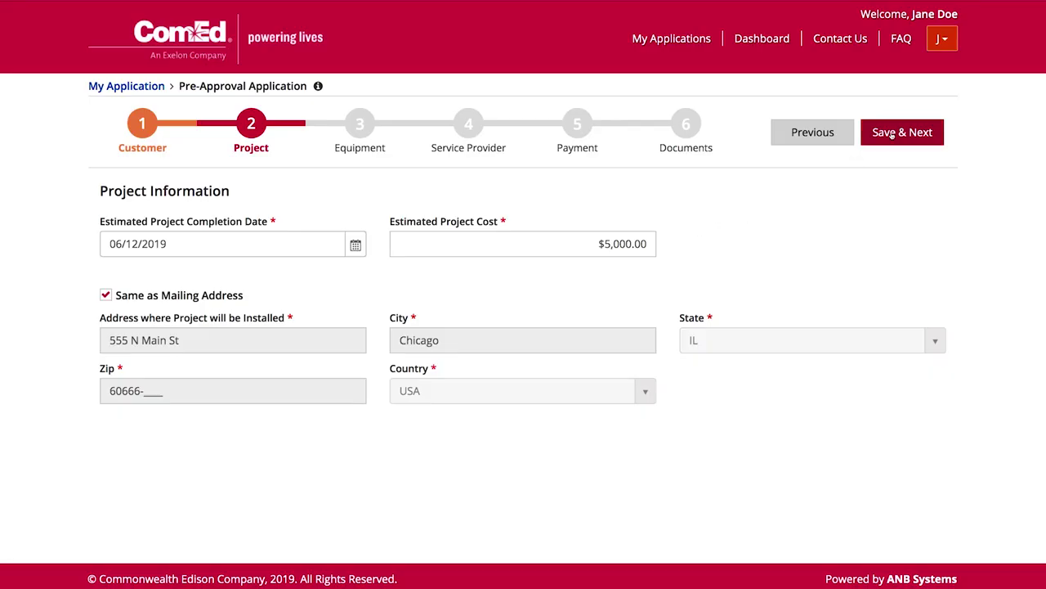
Save the project details and add Indoor LED Fixtures and Retrofits from Indoor Lighting.
left_click(891, 133)
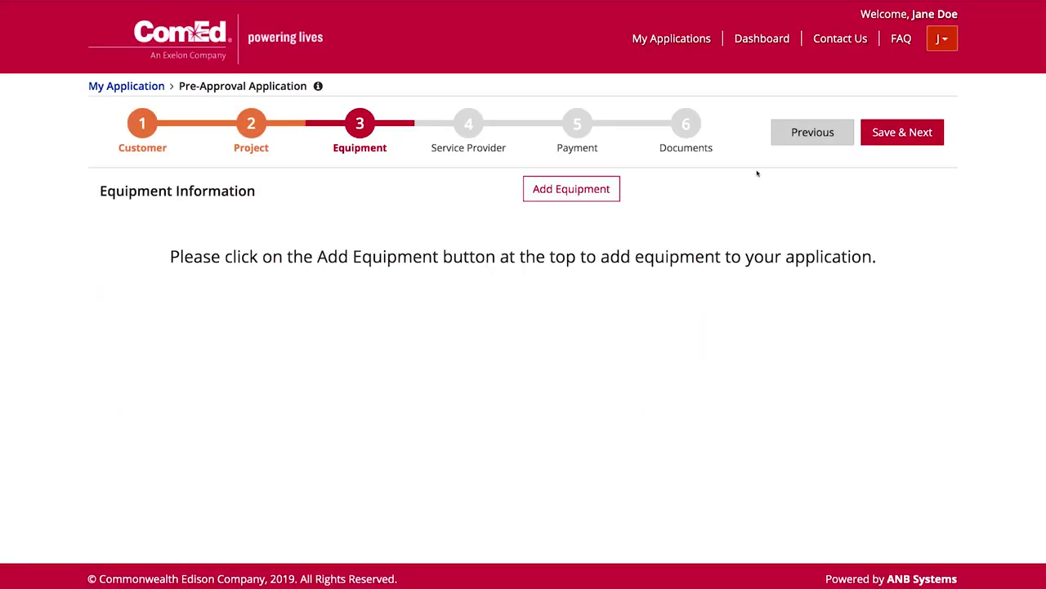
left_click(590, 189)
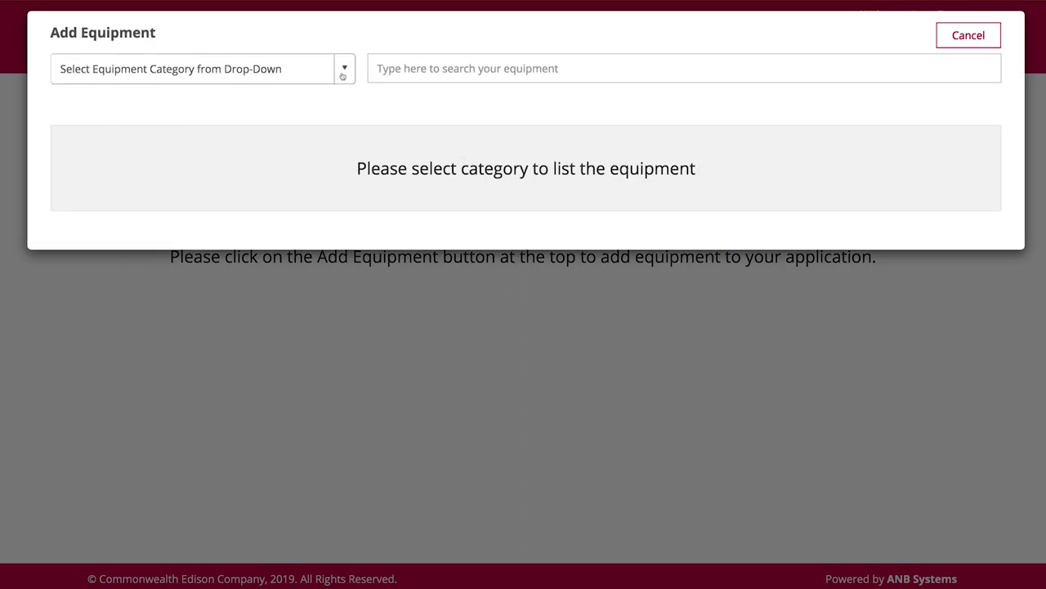
left_click(344, 78)
scroll(350, 122, "down", 2)
scroll(350, 123, "down", 2)
left_click(259, 161)
left_click(259, 161)
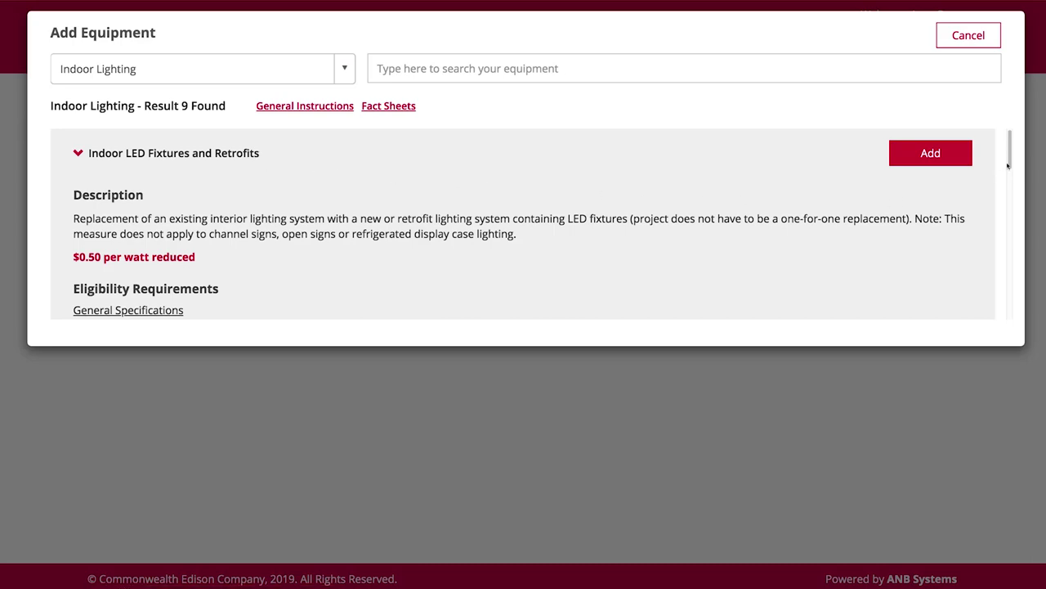
scroll(1010, 163, "down", 3)
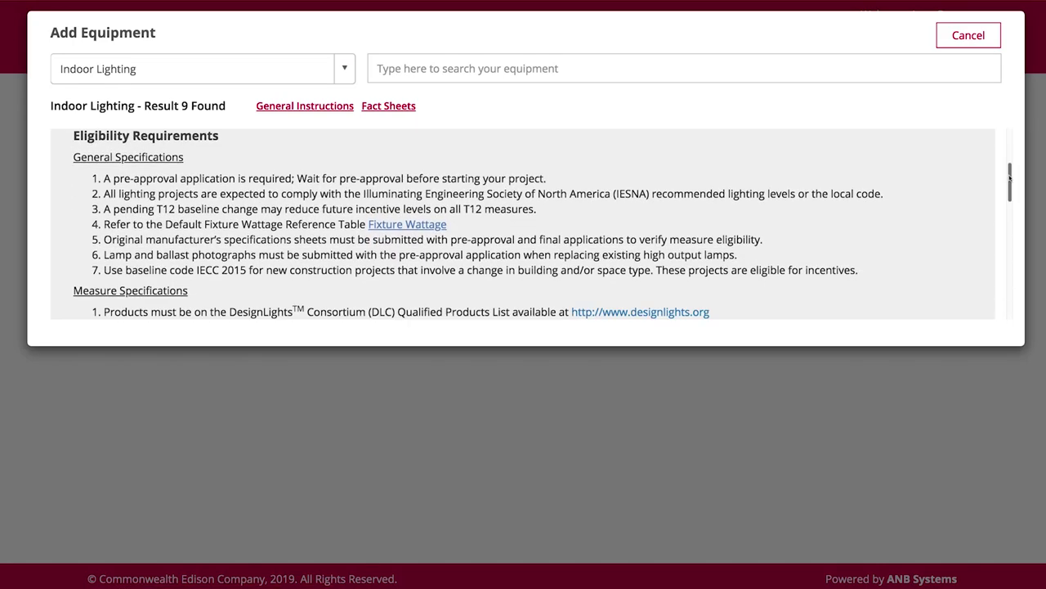
scroll(1011, 179, "up", 3)
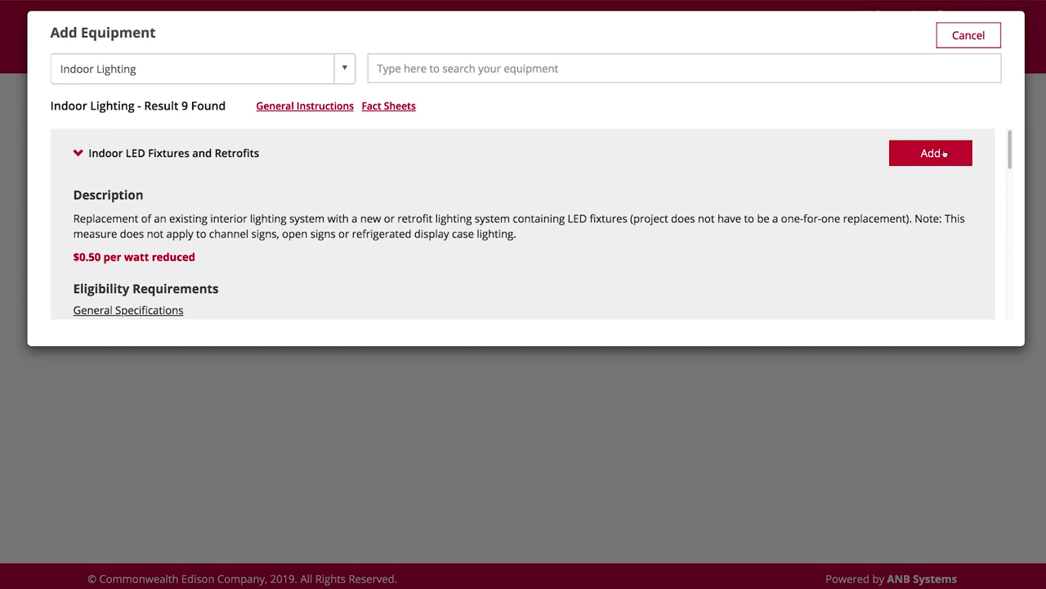
left_click(942, 153)
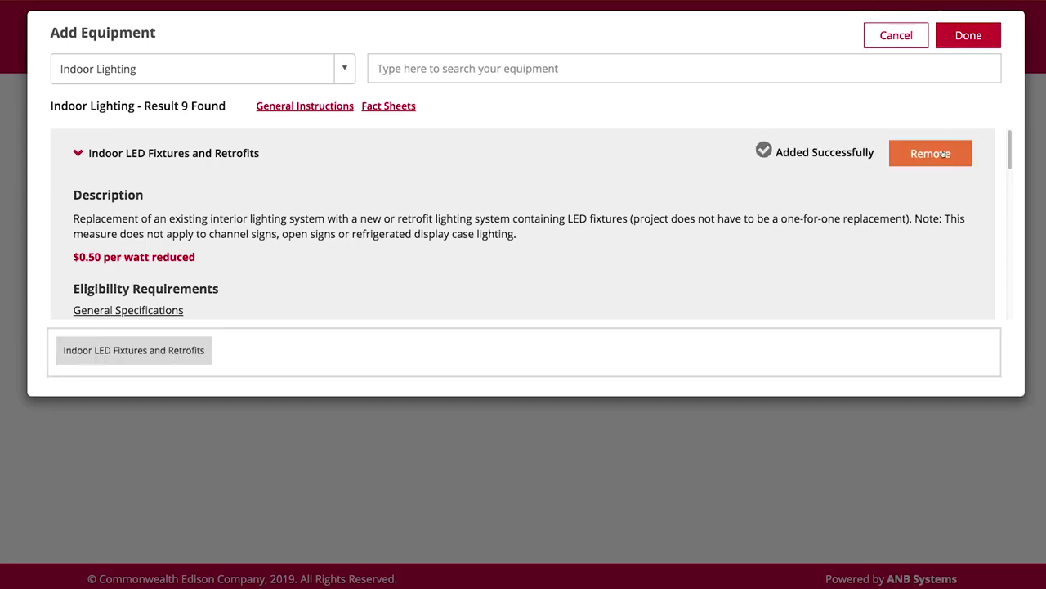
left_click(973, 37)
Replace 25 4 Lamp 4' T12 (200 W) with 25 4' LED (100 W), Office building, and save.
type("4 Lam")
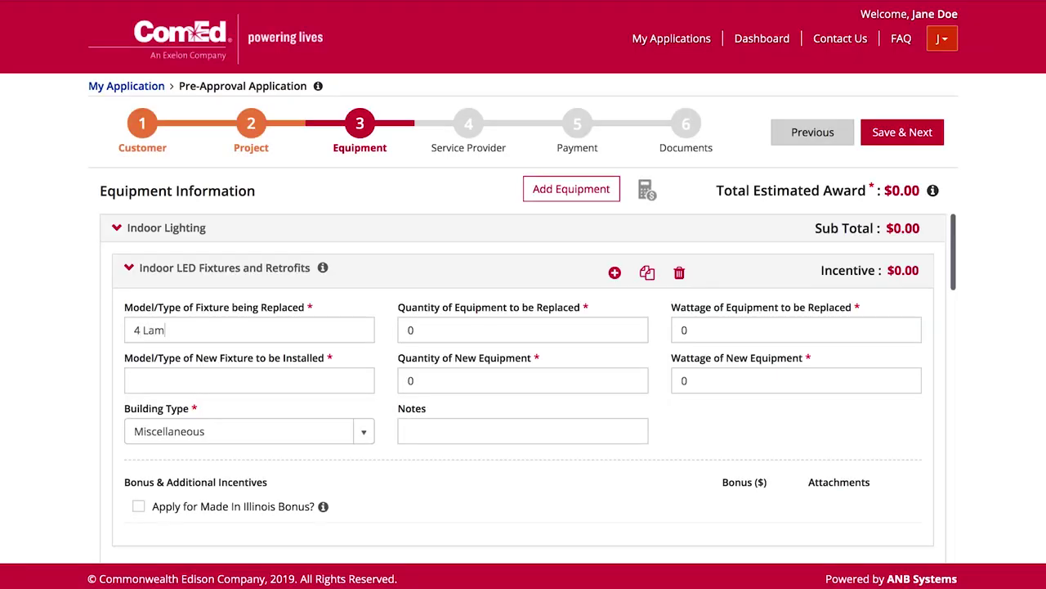
type("p 4' T12\t25\t200\t4' LED\t25\t100")
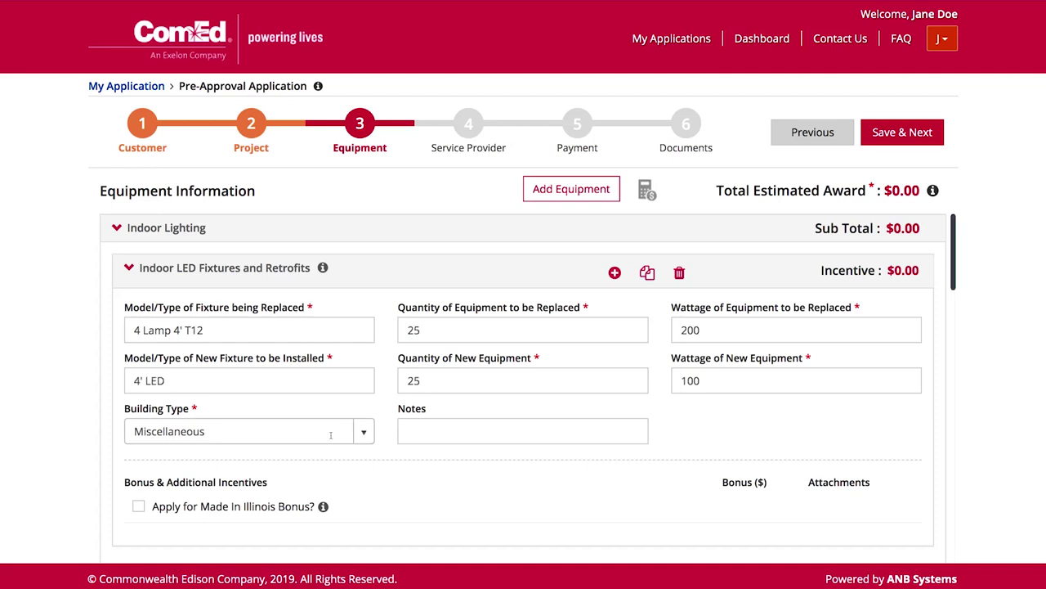
left_click(331, 431)
left_click(327, 337)
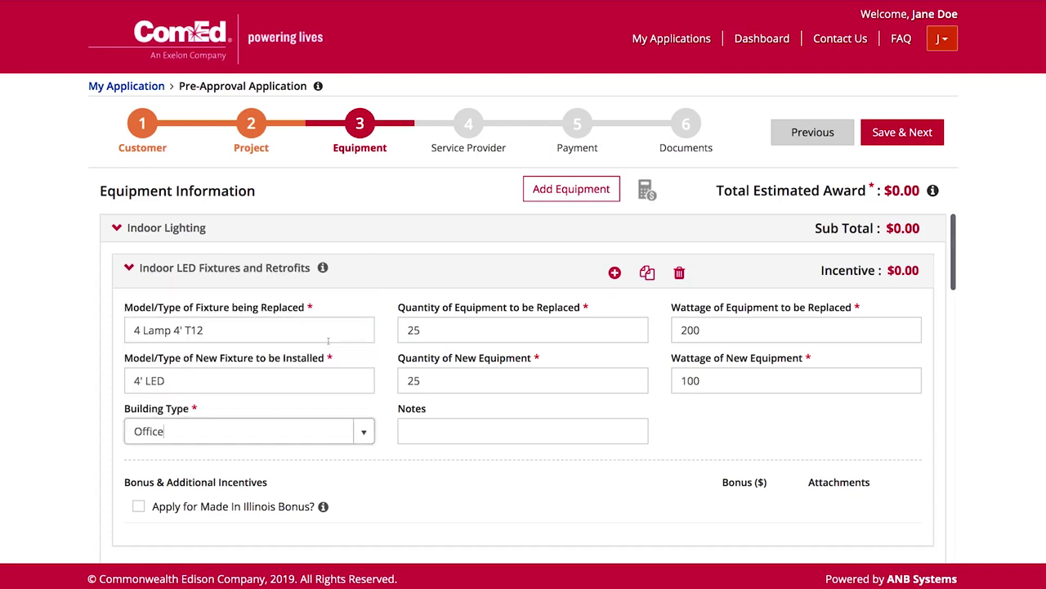
mouse_move(323, 509)
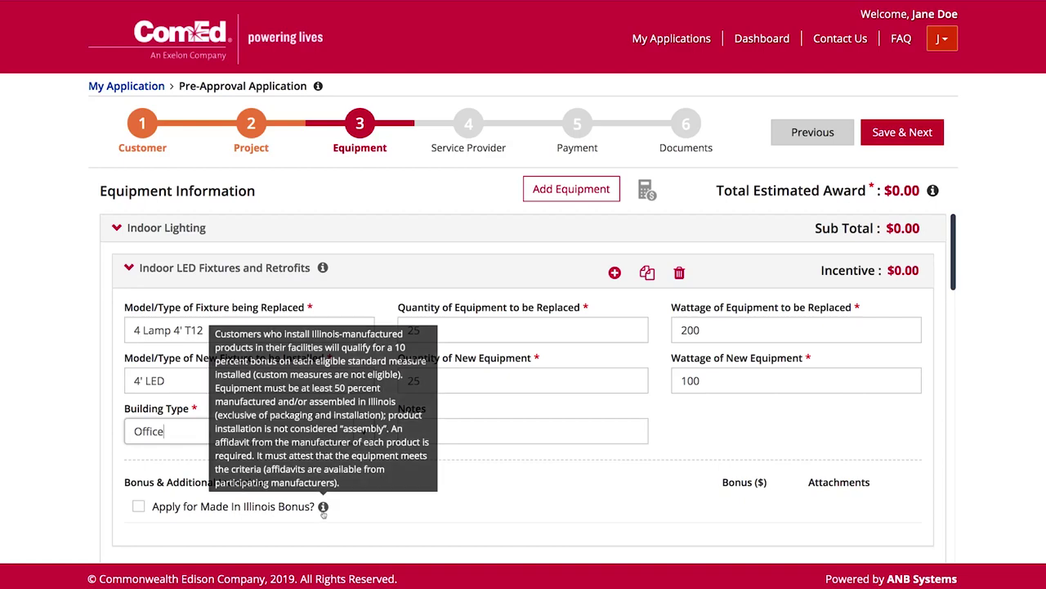
left_click(910, 135)
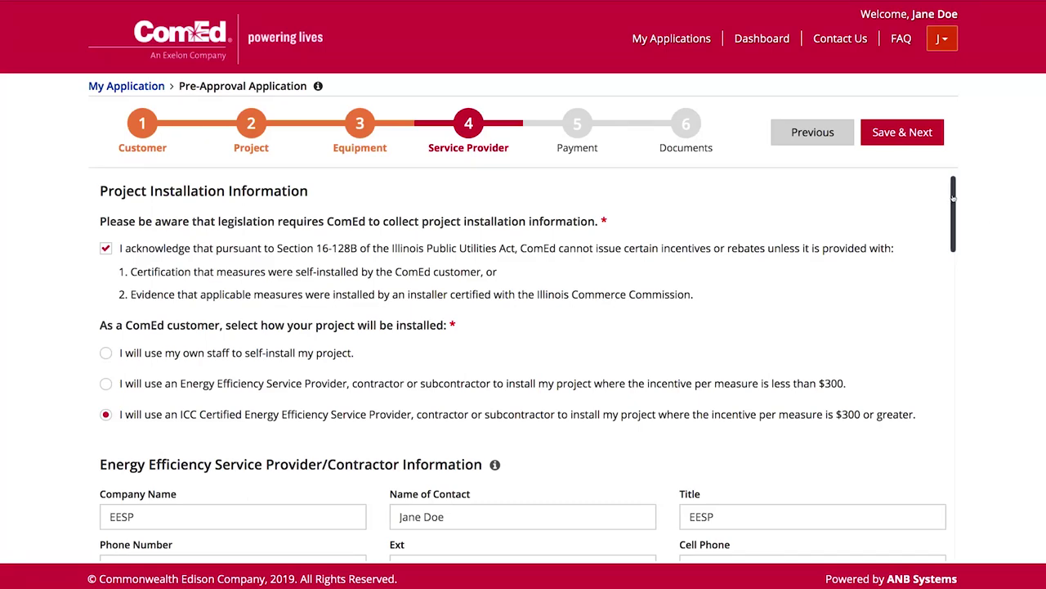
Tick 'Same as Energy Efficiency Service Provider' under Installer #1 and save the provider details.
left_click_drag(952, 196, 948, 385)
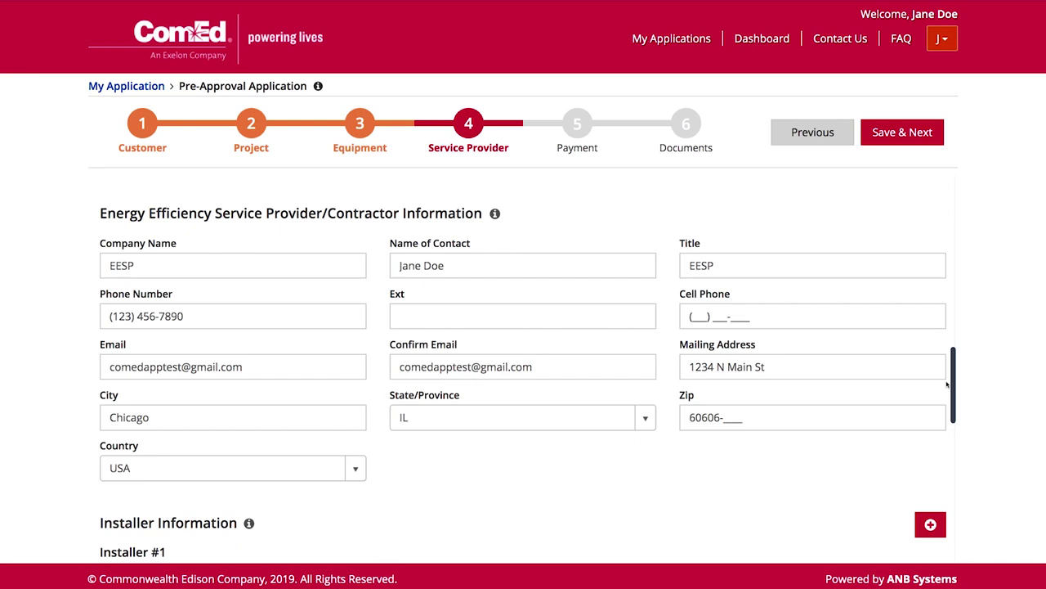
left_click_drag(948, 385, 960, 557)
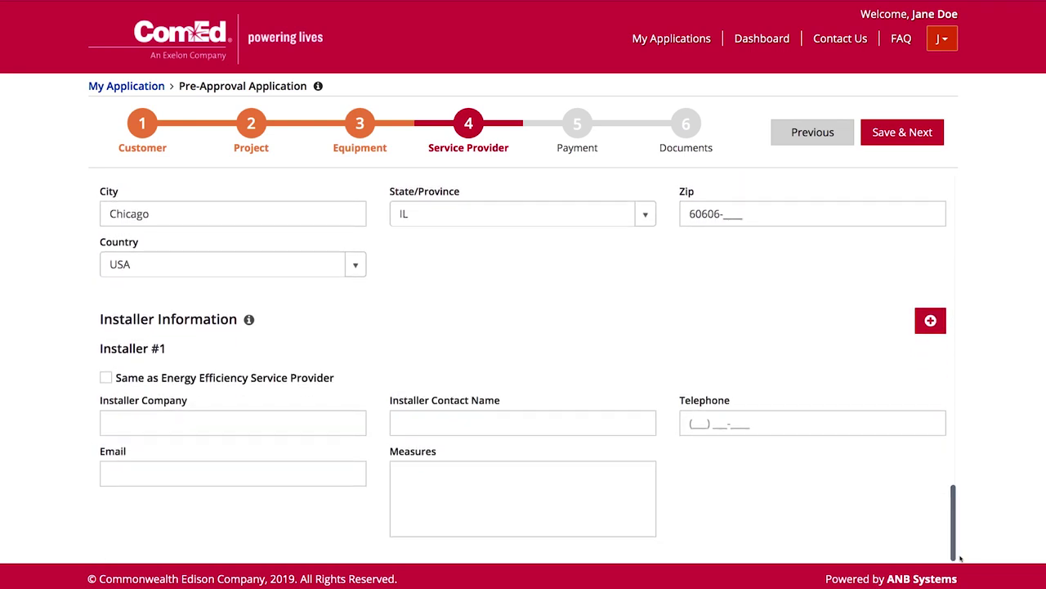
left_click(107, 378)
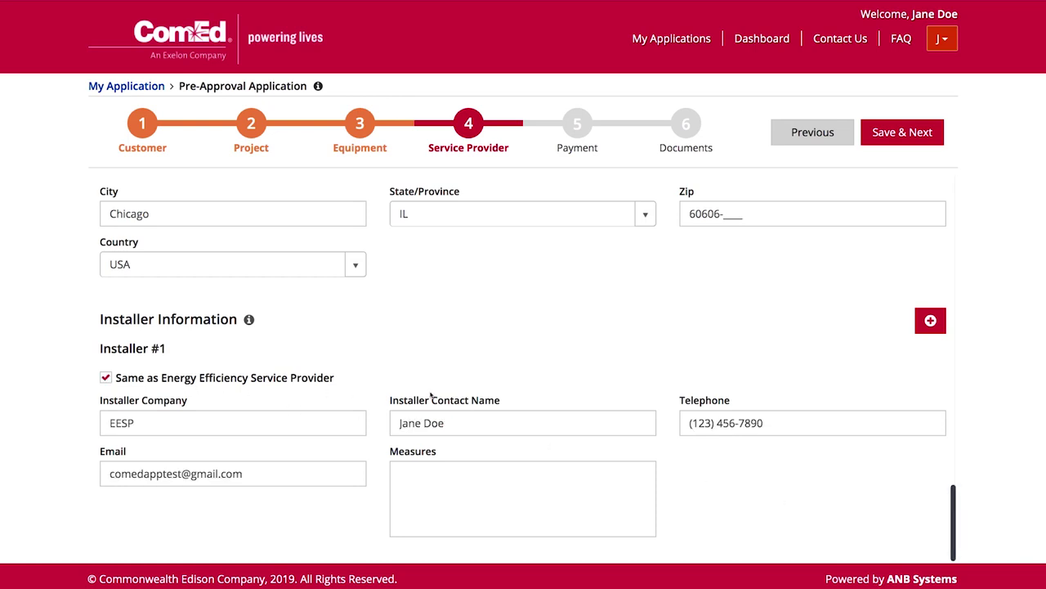
left_click(893, 139)
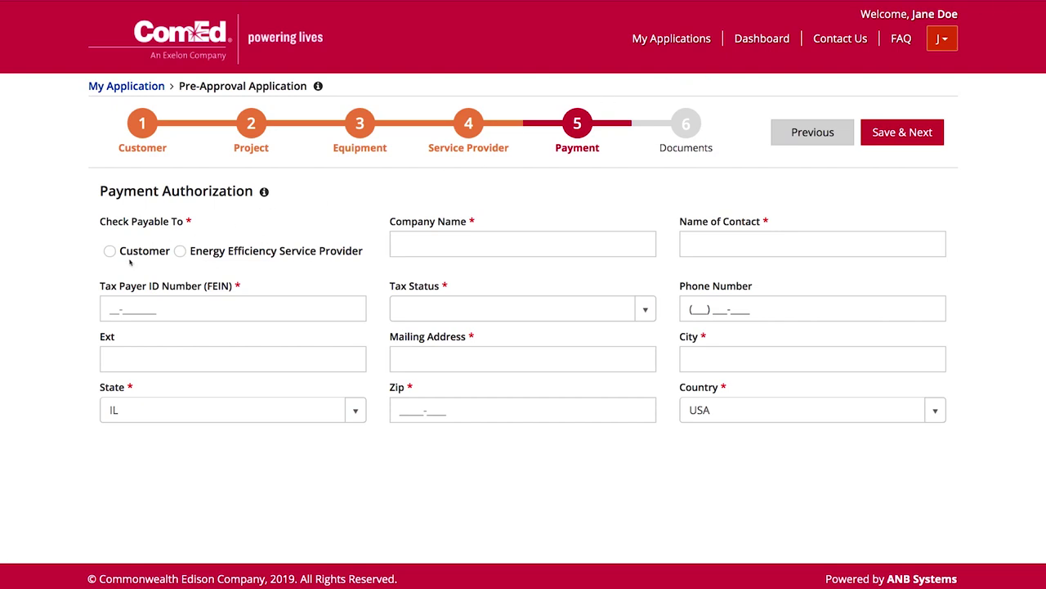
Pay the service provider, enter its tax payer ID, set tax status Corporation, and save.
left_click(180, 252)
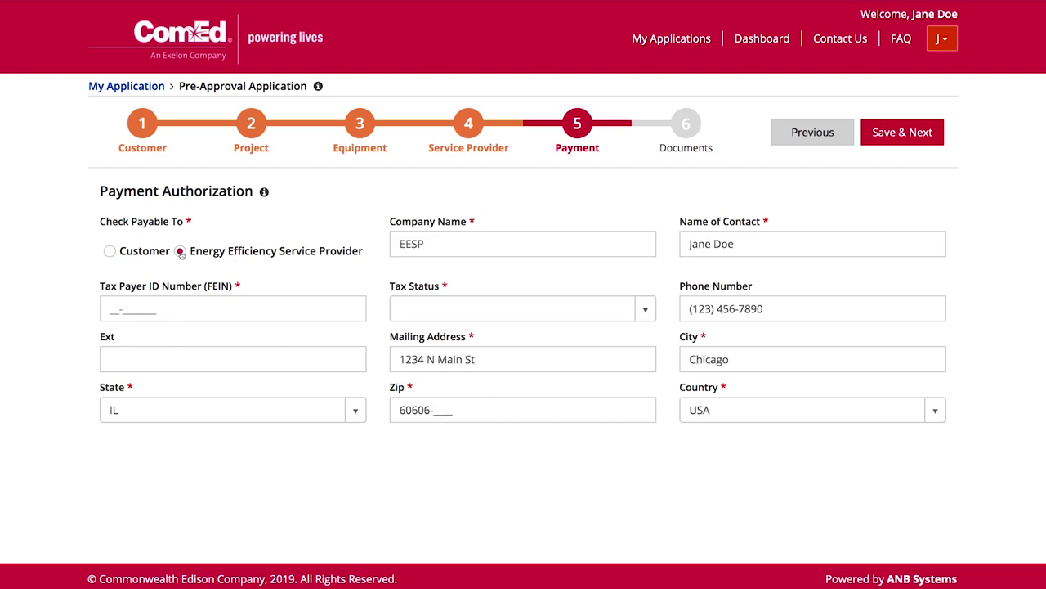
left_click(123, 308)
type("12-3456789")
left_click(606, 309)
left_click(604, 355)
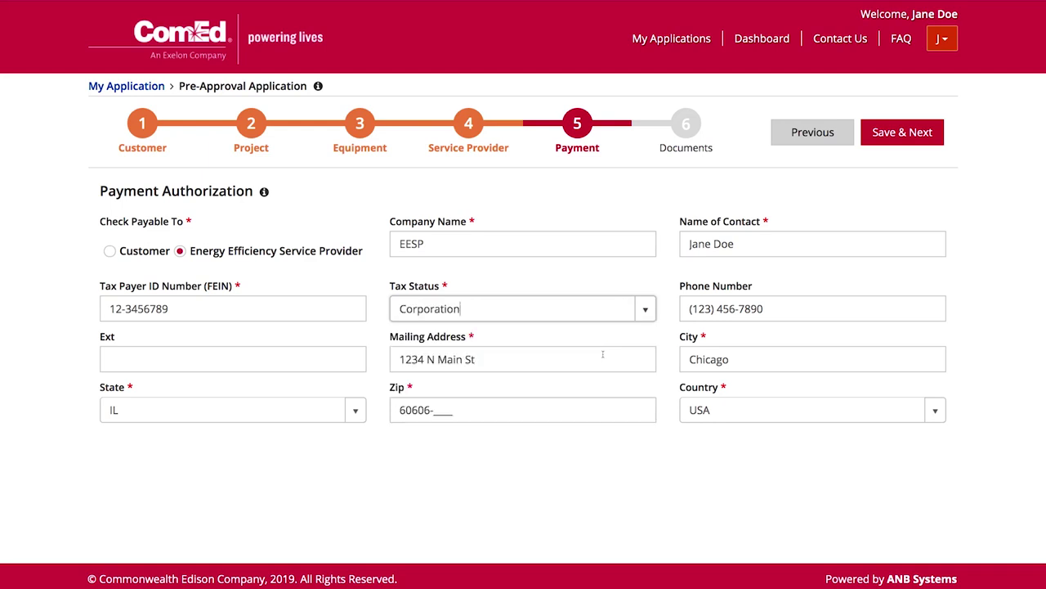
left_click(897, 134)
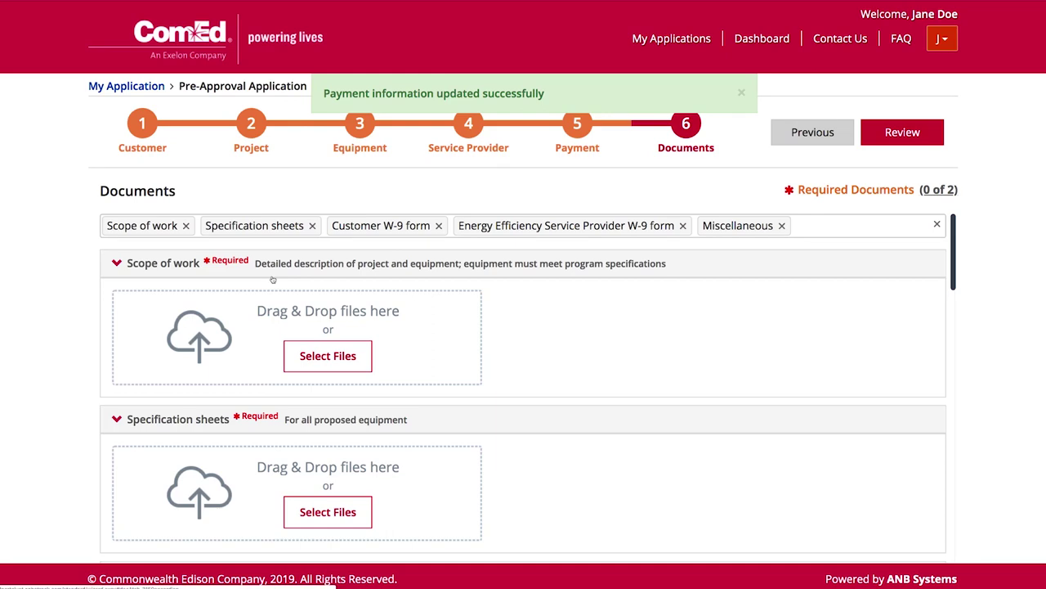
Upload Scope of Work.pdf and Specifications.pdf as the scope of work and specification sheets.
left_click(327, 356)
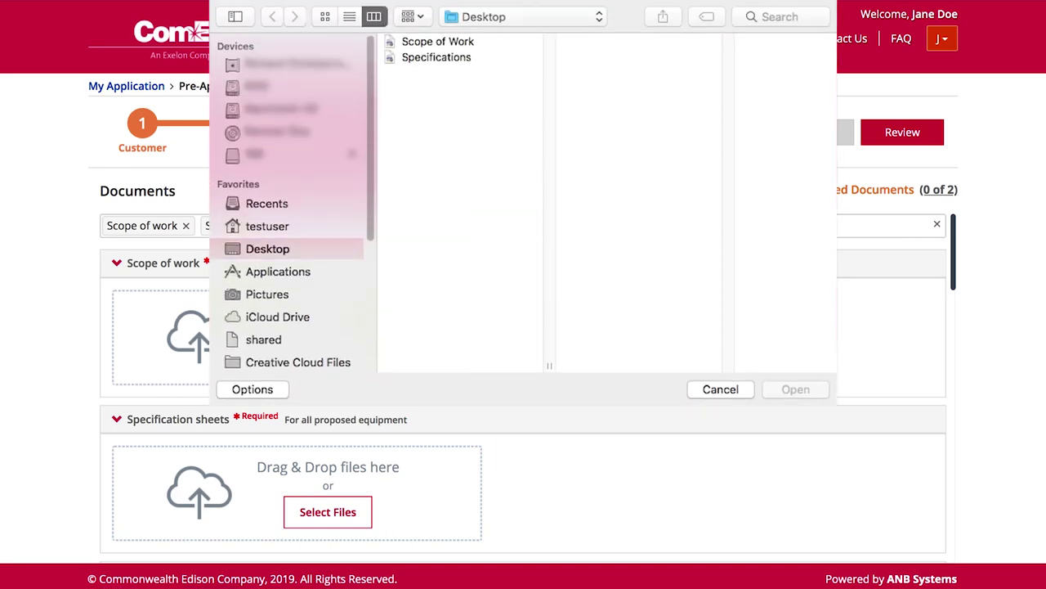
left_click(442, 42)
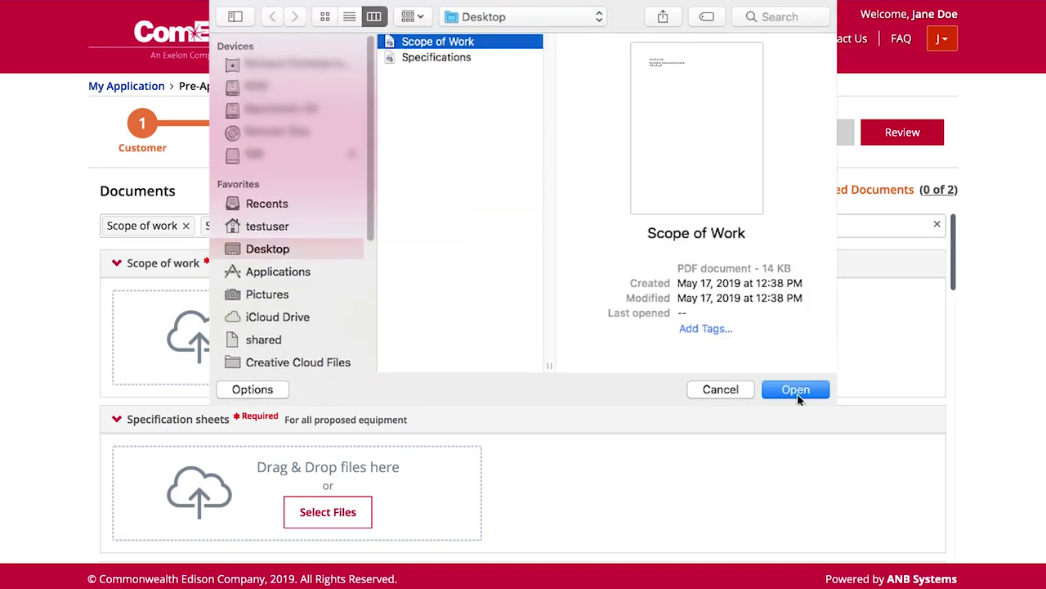
left_click(796, 390)
left_click(328, 512)
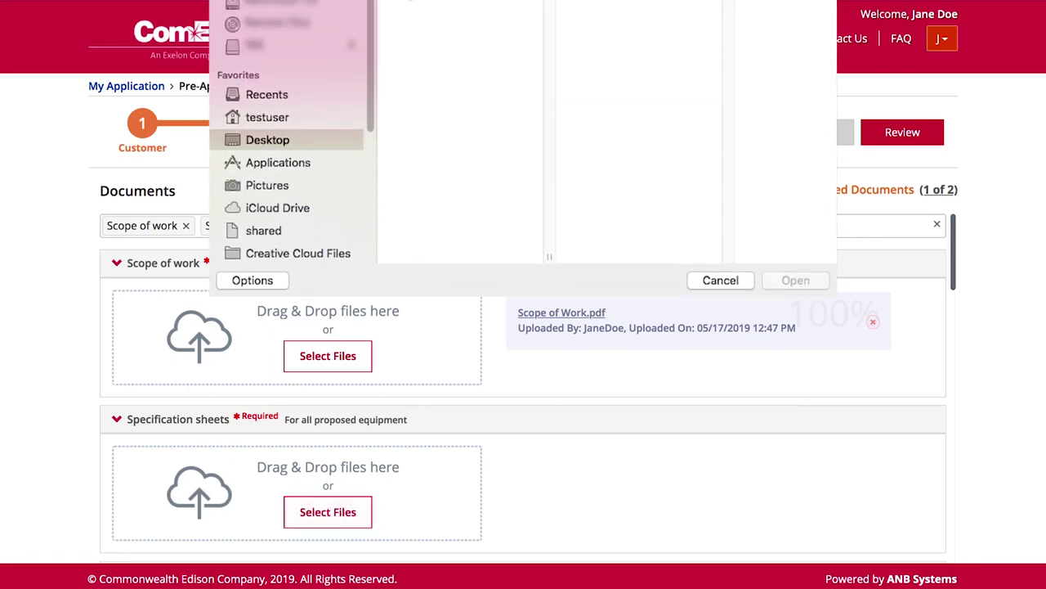
left_click(405, 59)
left_click(795, 390)
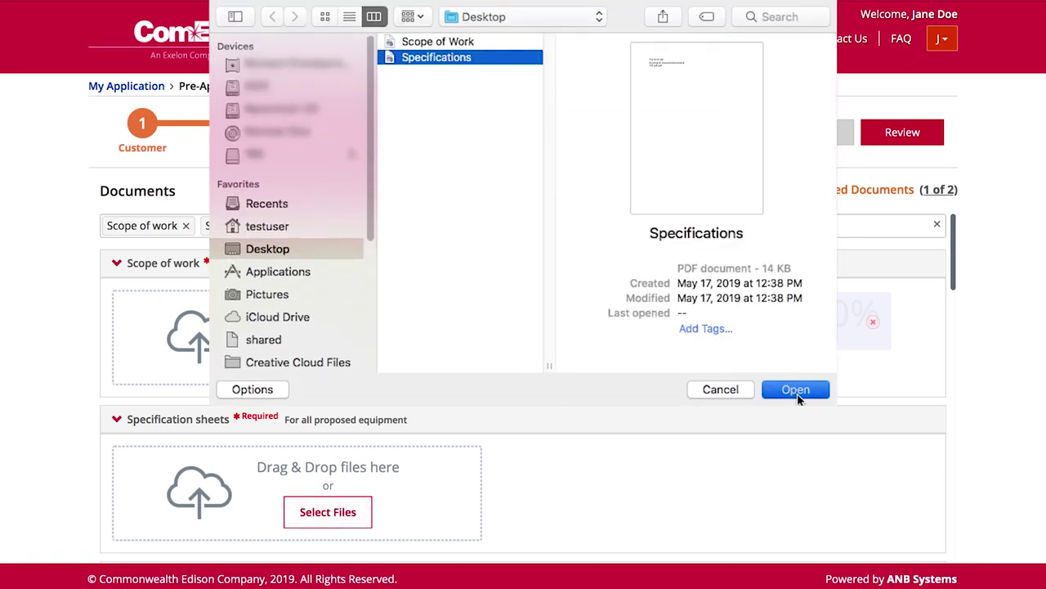
left_click(909, 135)
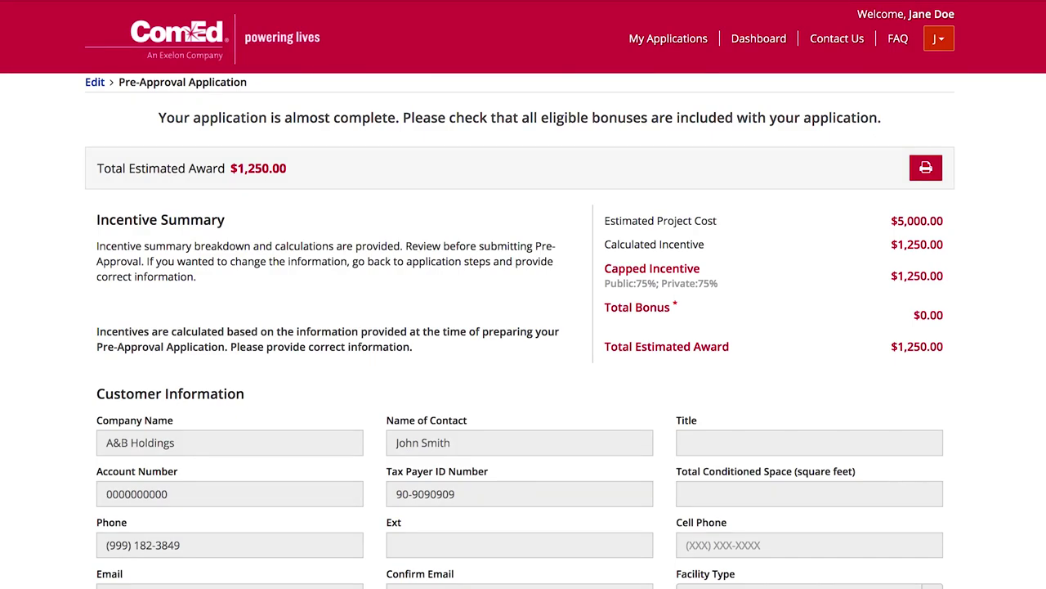
Review the summary, add the comment 'Comments', and submit the pre-approval application.
scroll(523, 327, "down", 15)
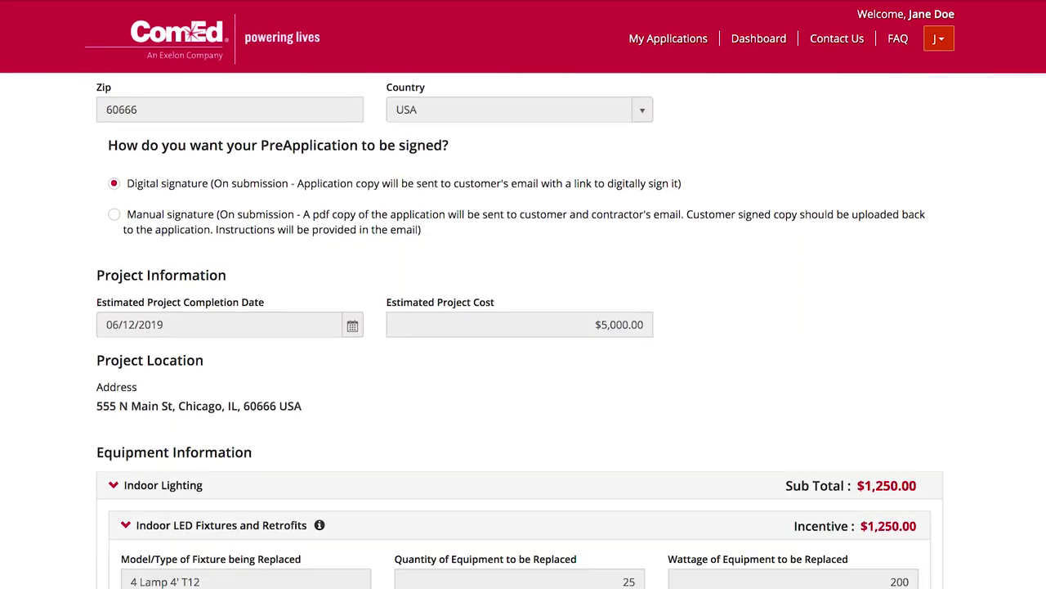
scroll(523, 327, "down", 15)
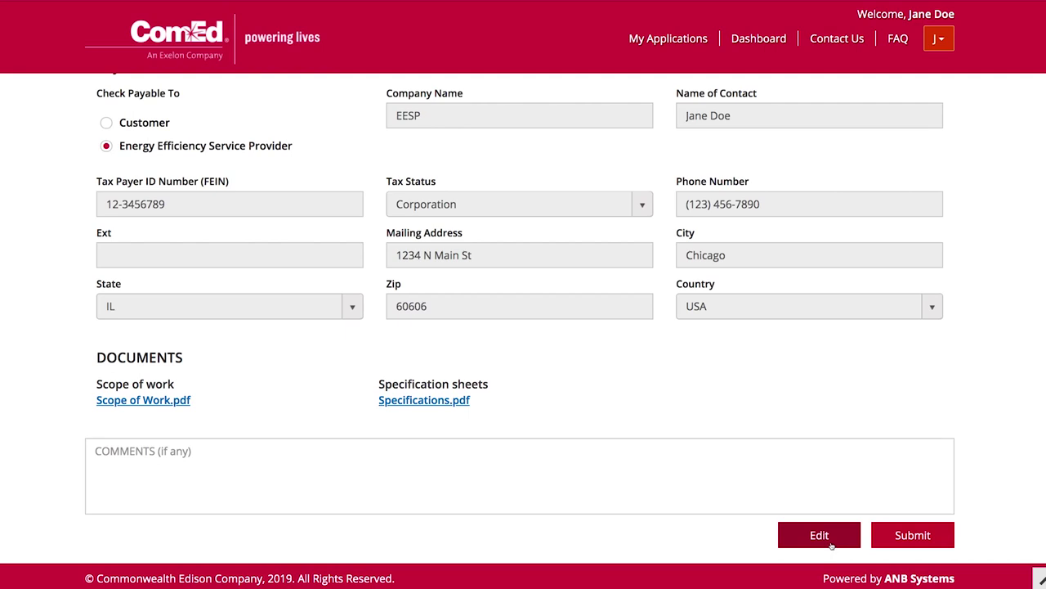
left_click(460, 456)
type("Comments")
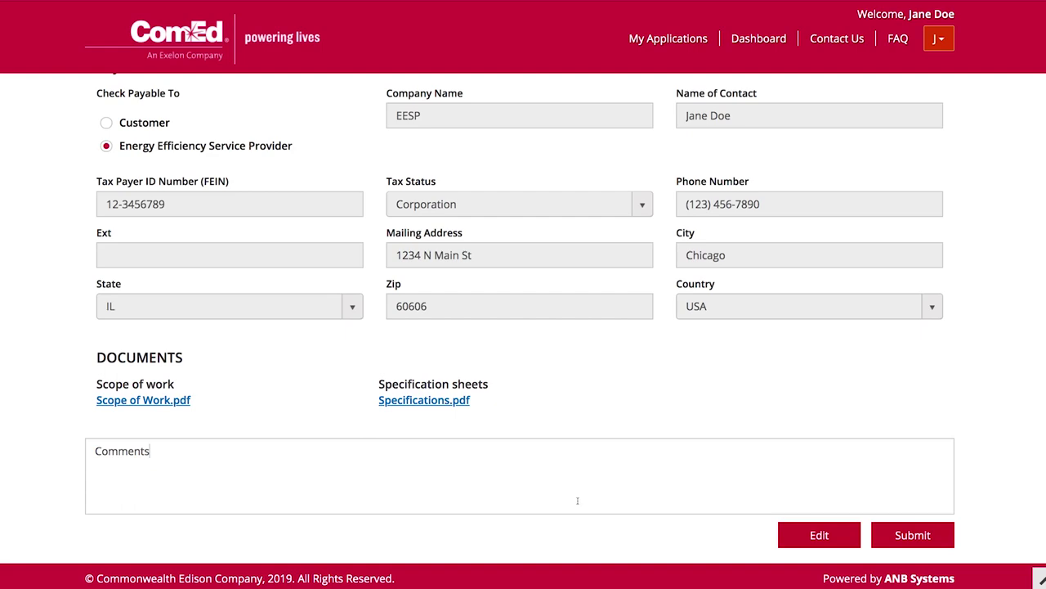
left_click(906, 535)
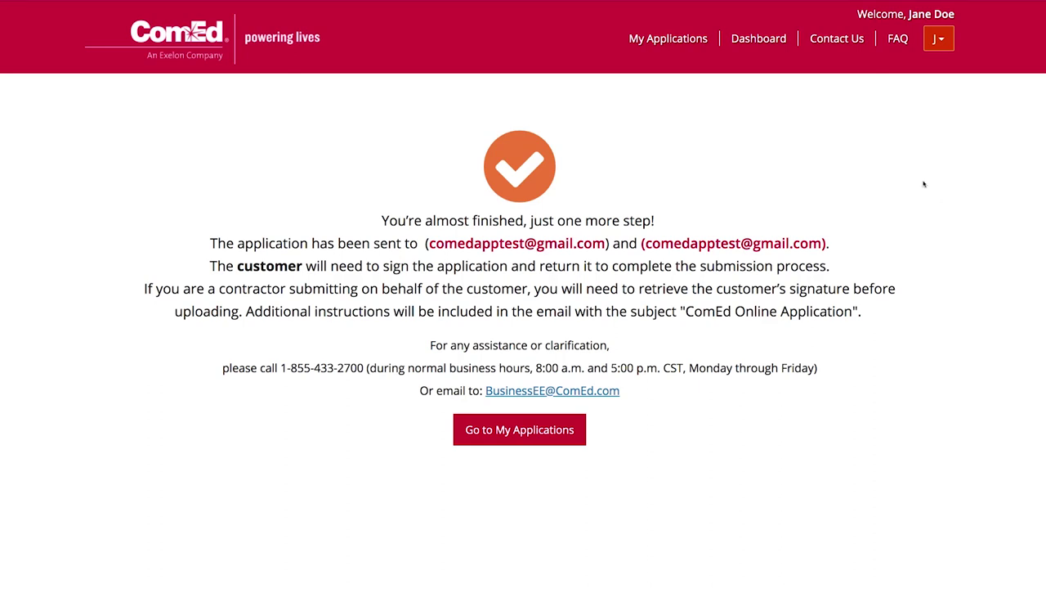
Return to the My Applications list.
left_click(658, 40)
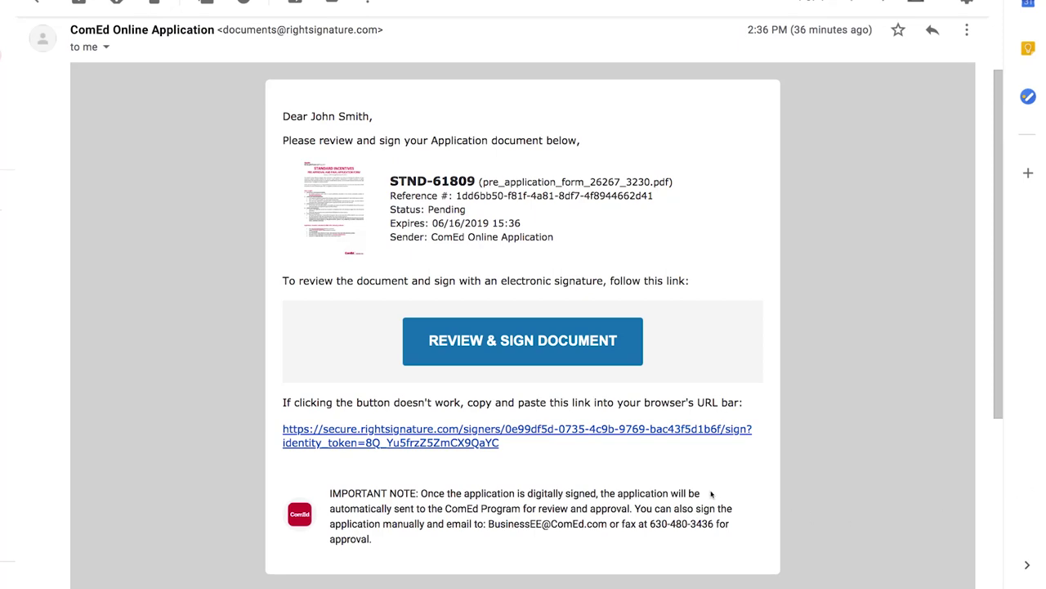
Open the STND-61809 document and apply the customer's typed signature in box A.
left_click(583, 349)
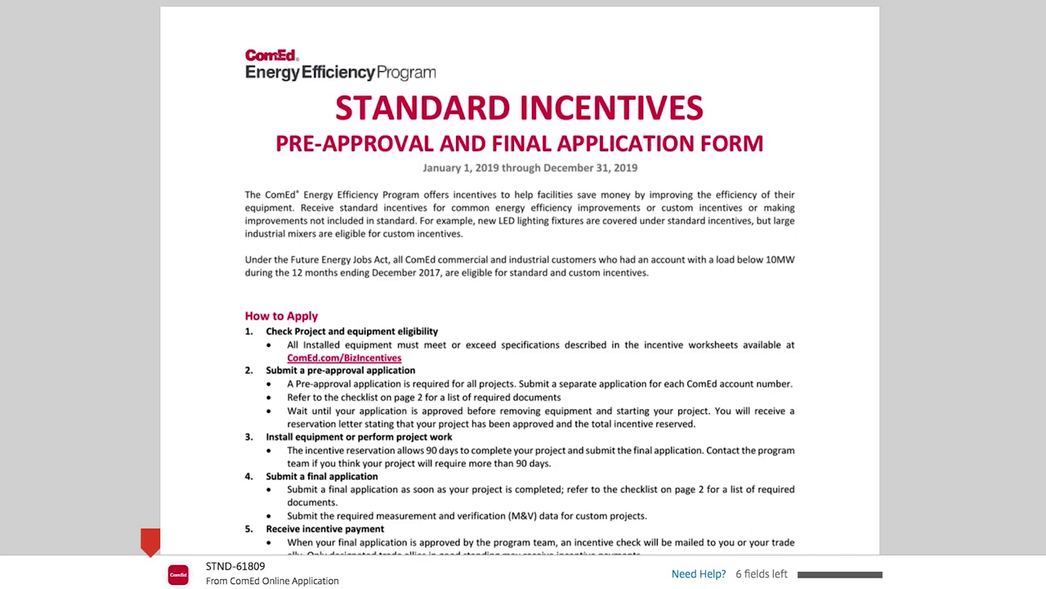
scroll(520, 278, "down", 15)
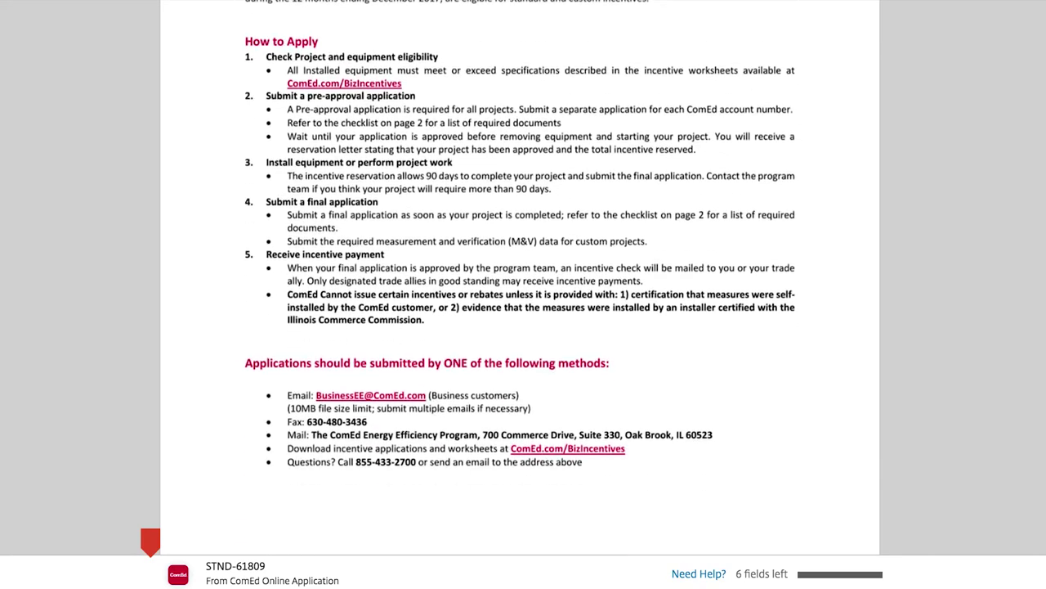
scroll(520, 278, "down", 3)
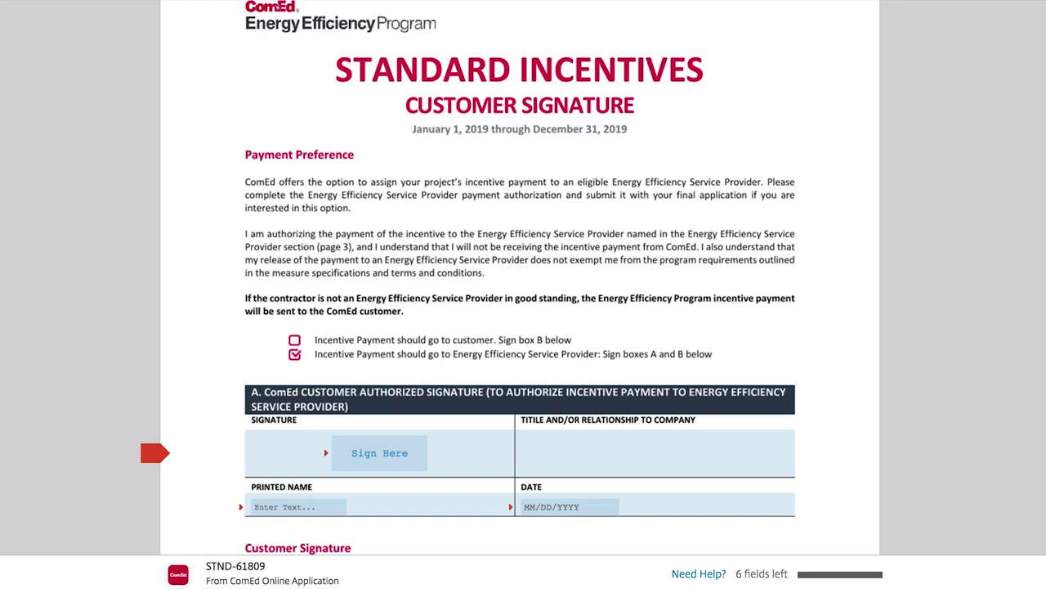
left_click(383, 453)
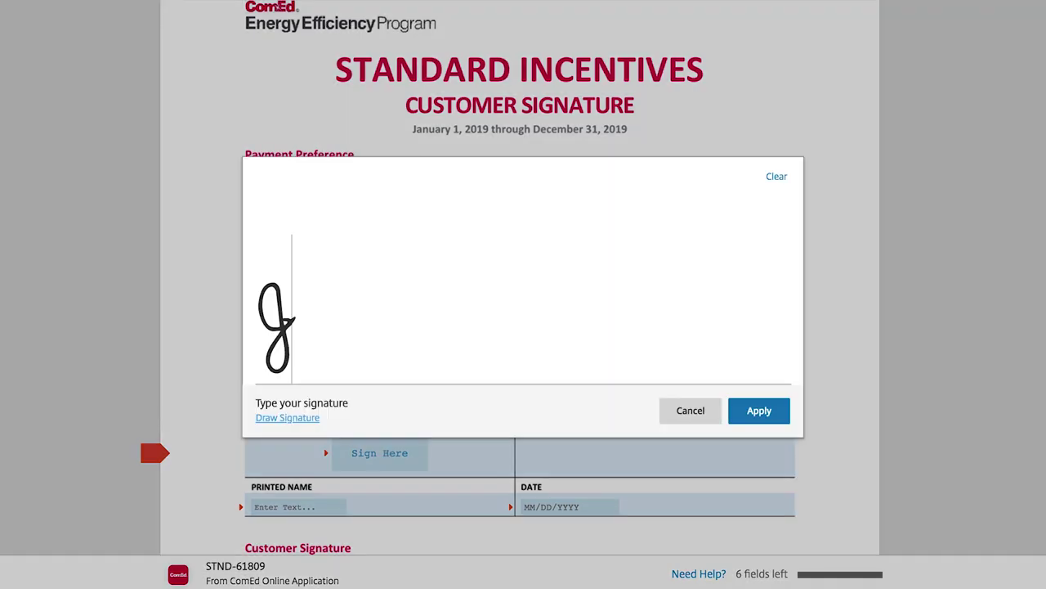
type("Joe Smith")
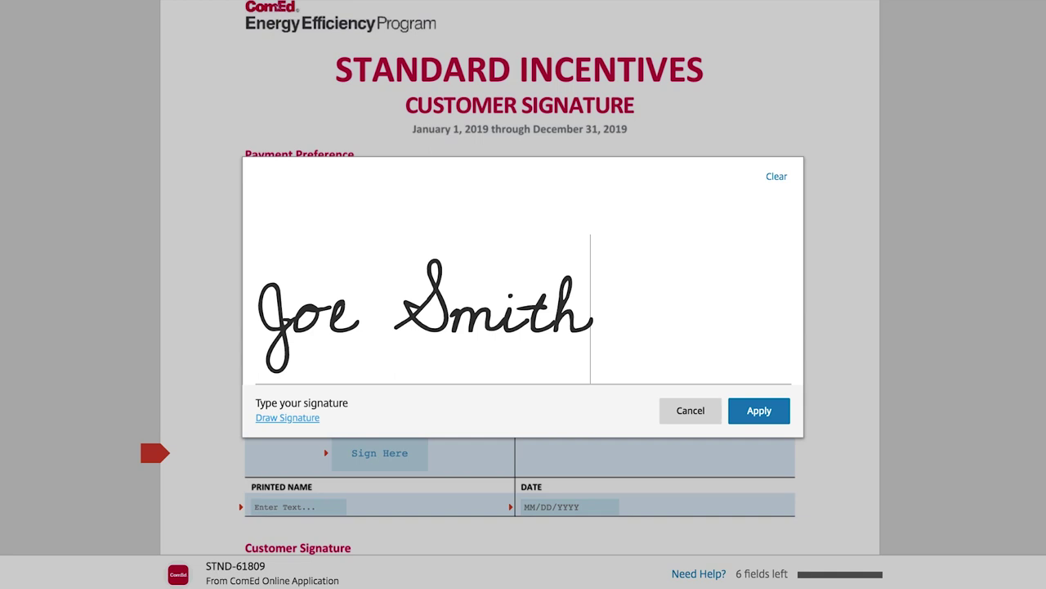
left_click(758, 410)
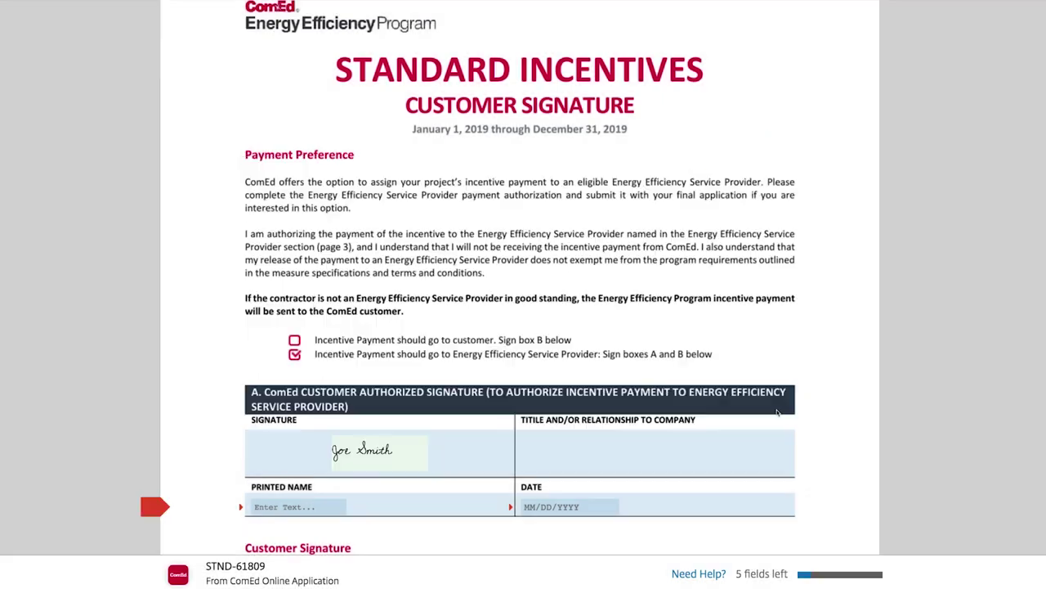
Enter the customer's name as section A's printed name and set its date to 05-17-2019.
left_click(310, 507)
type("Joe Smith")
key("Tab")
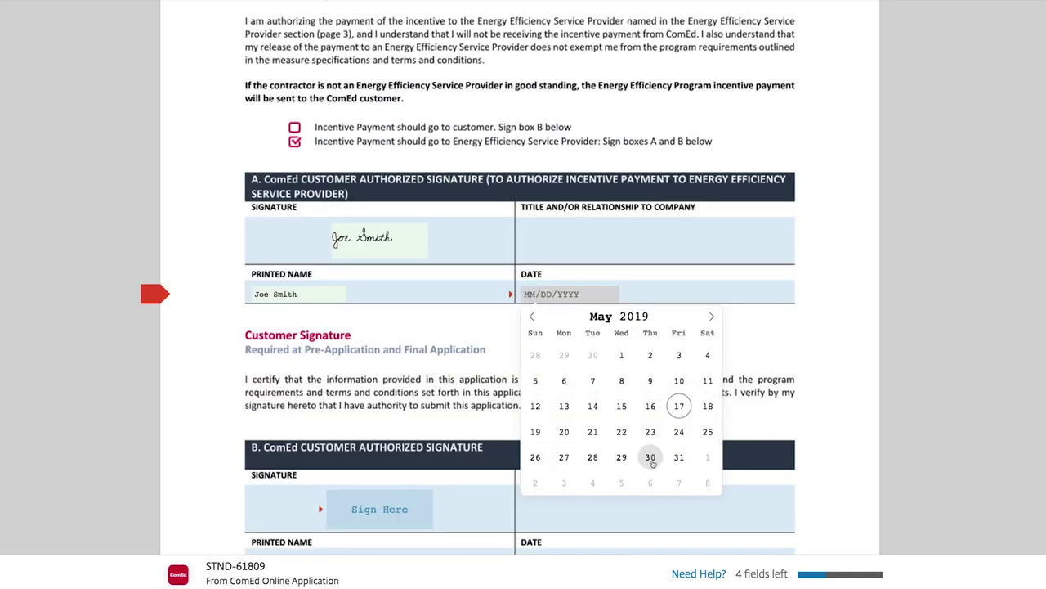
left_click(680, 406)
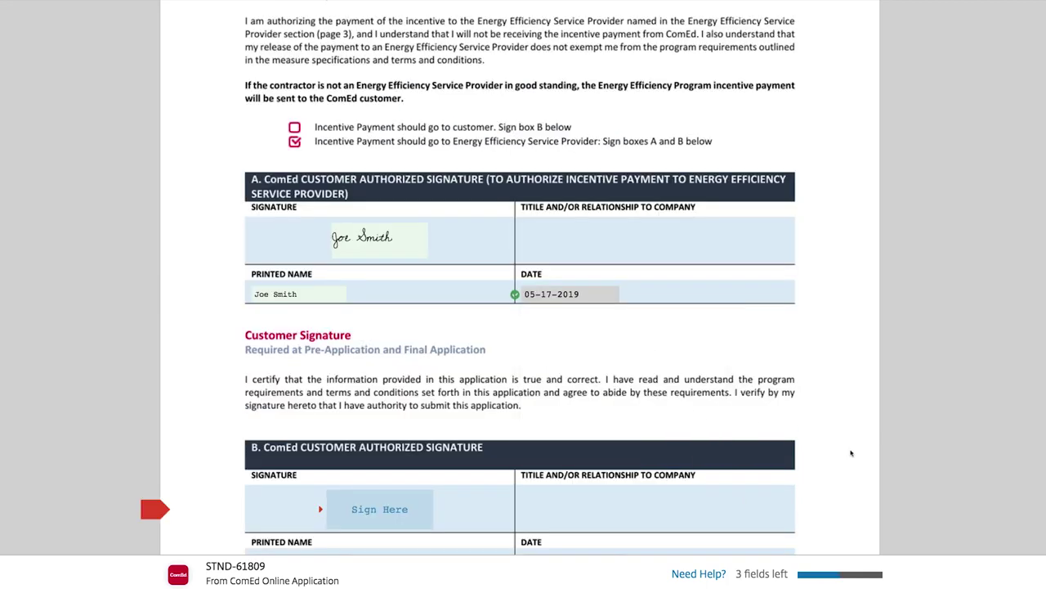
Sign box B, enter the customer's printed name, and set its date to 05-17-2019.
left_click(351, 519)
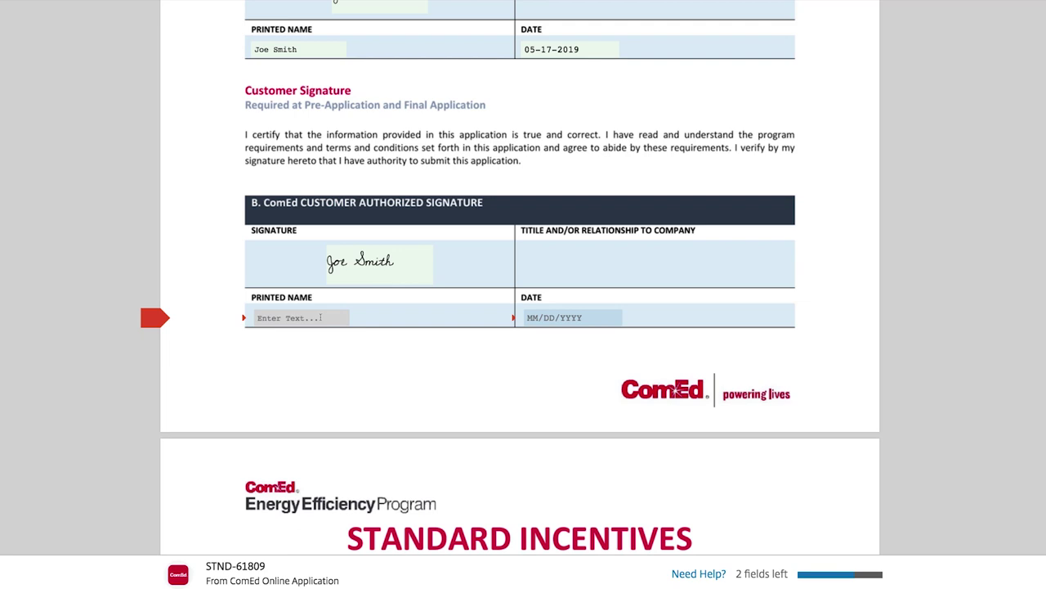
left_click(322, 317)
type("Joe Smith")
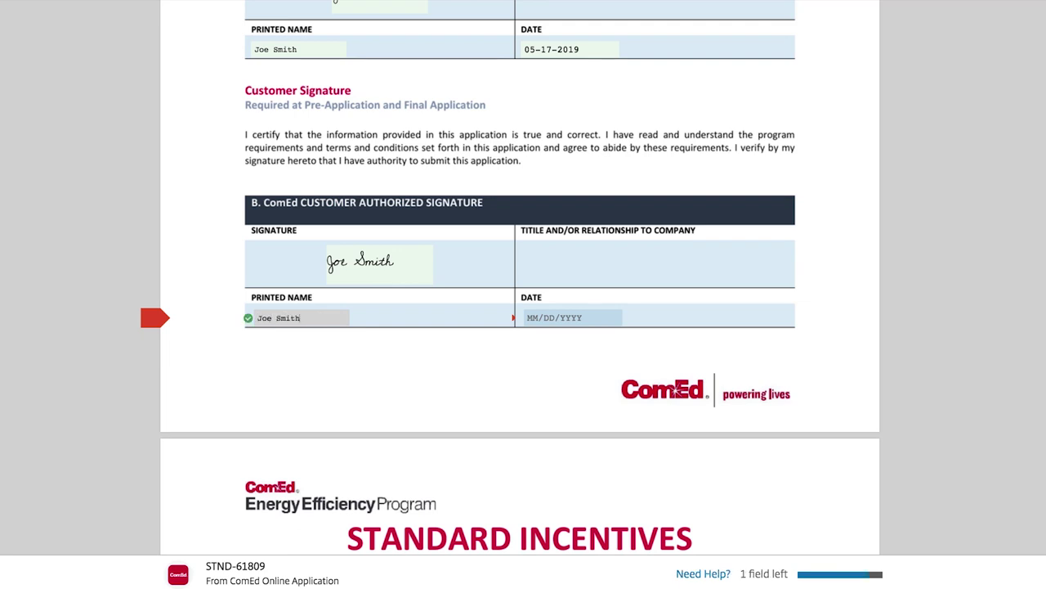
key("Tab")
left_click(682, 406)
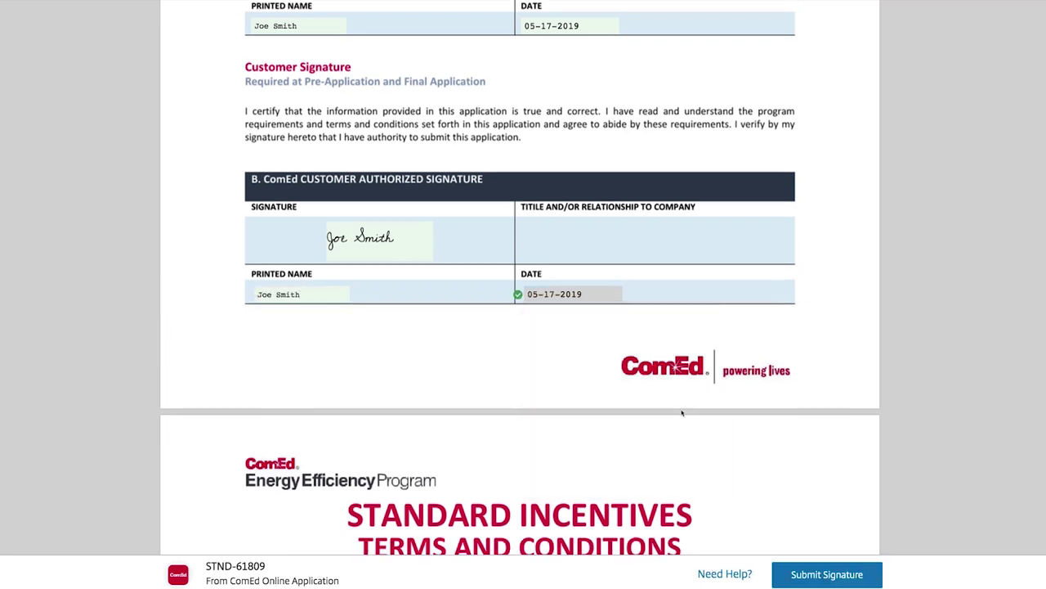
Read through the Terms and Conditions pages, then submit the signature.
scroll(520, 278, "down", 15)
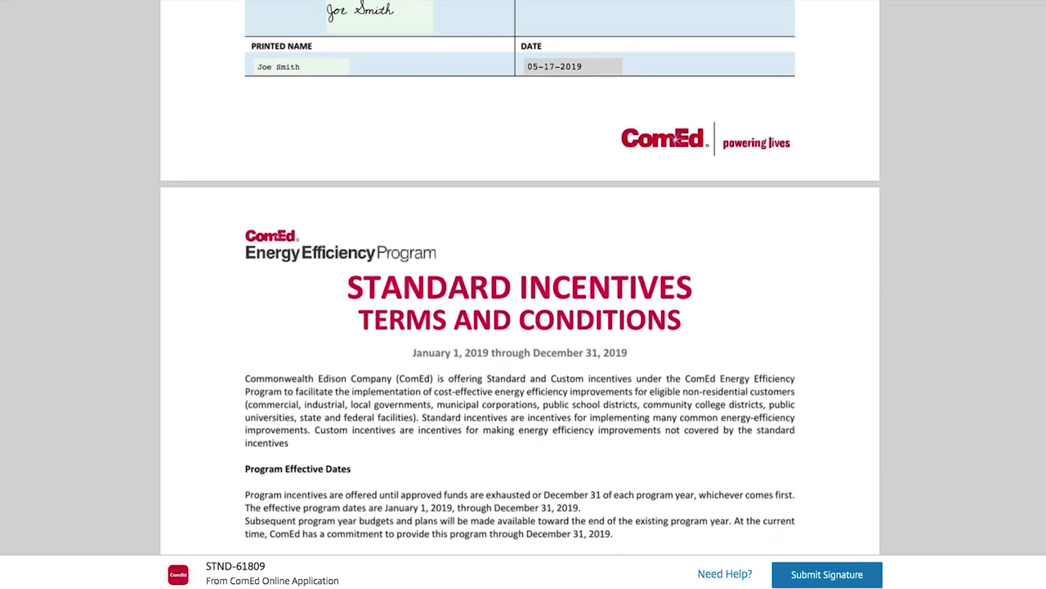
scroll(519, 278, "down", 15)
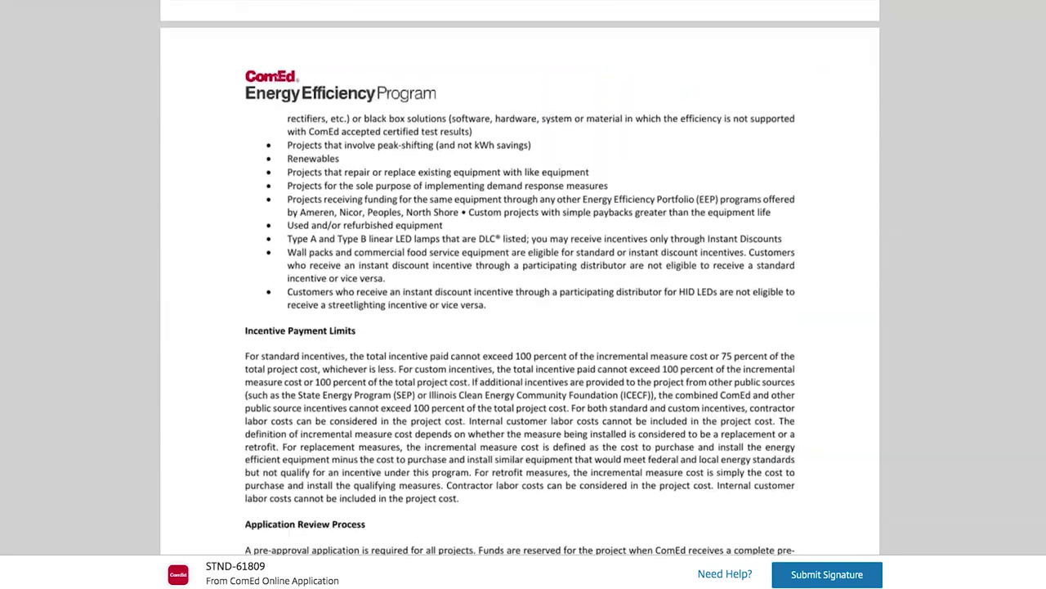
scroll(1036, 519, "down", 15)
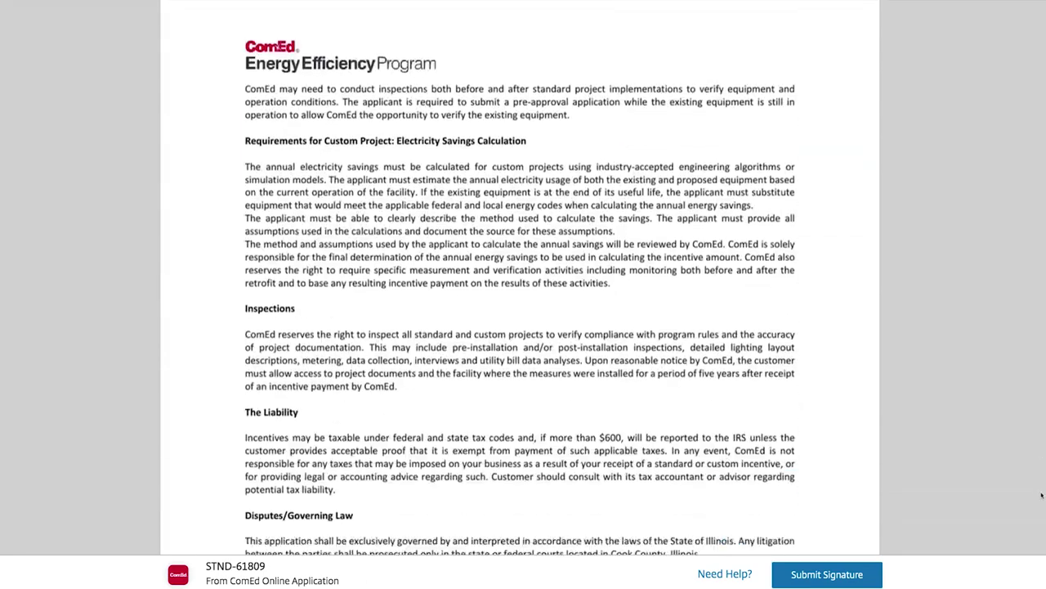
scroll(1035, 519, "down", 15)
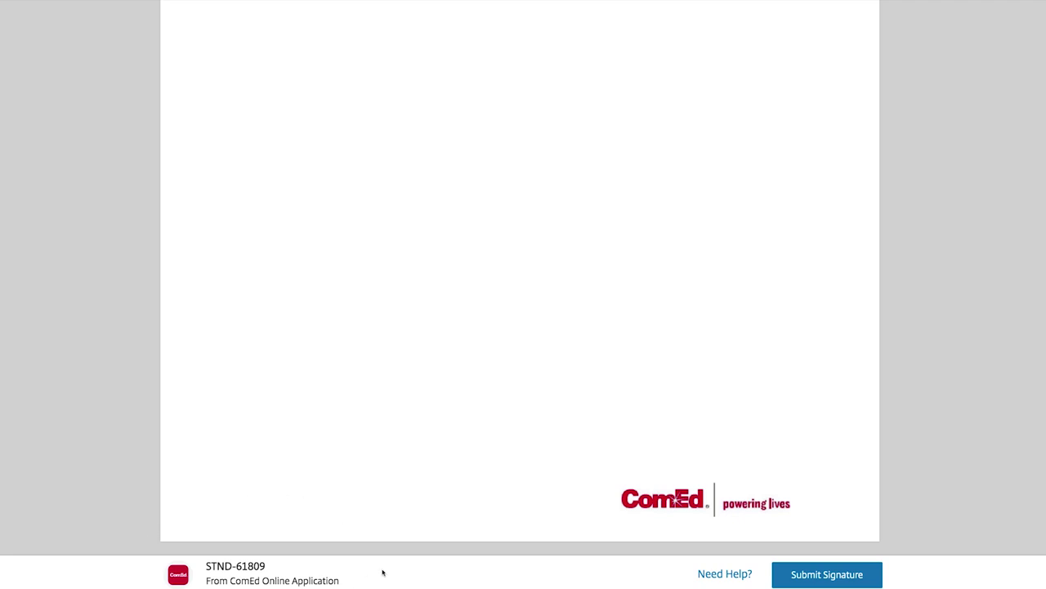
left_click(827, 574)
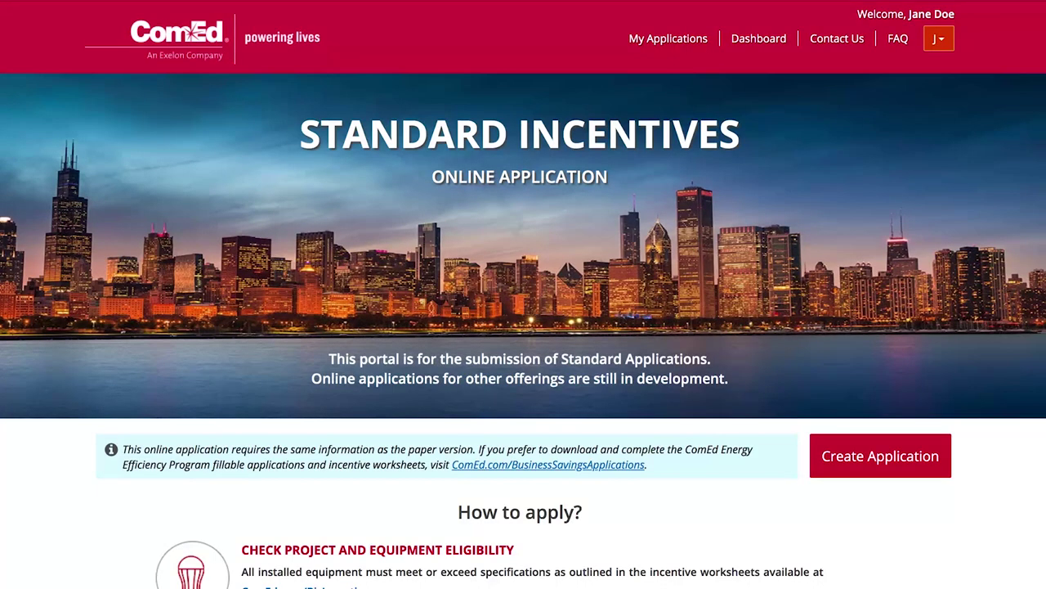
left_click(668, 38)
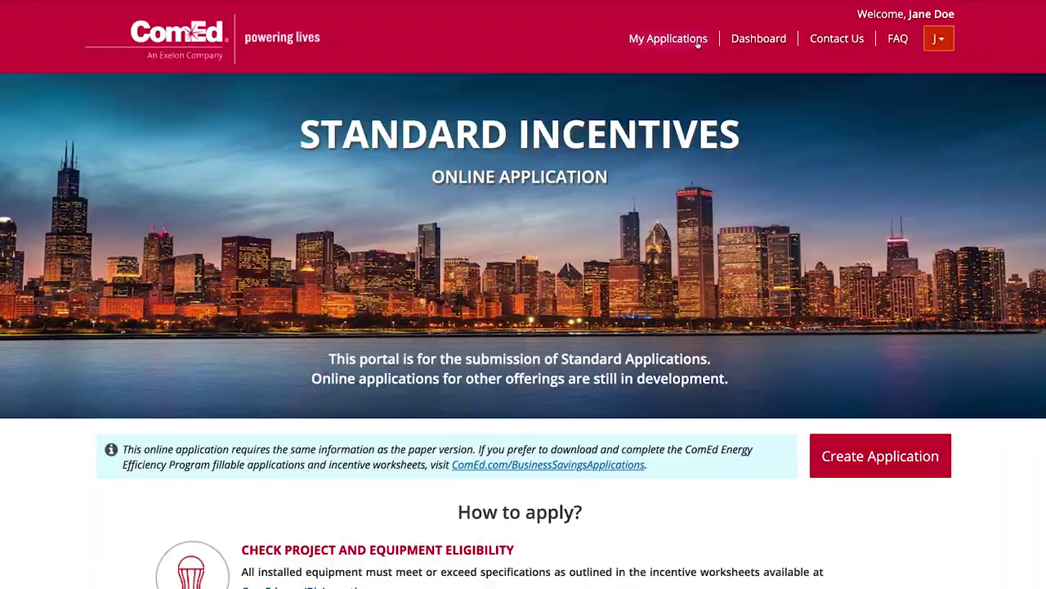
left_click(697, 41)
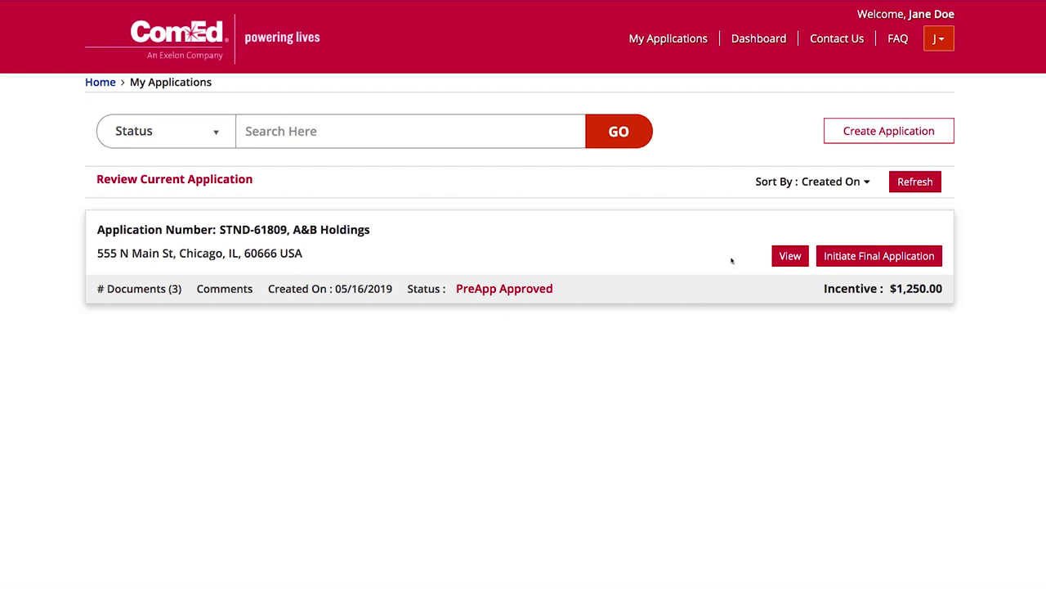
left_click(875, 255)
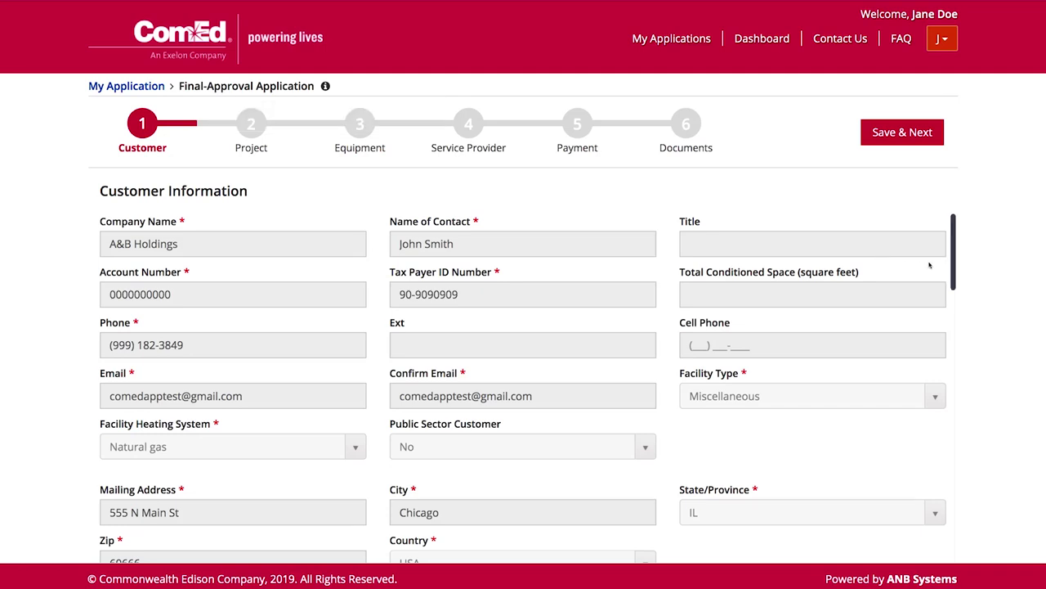
left_click_drag(955, 266, 955, 519)
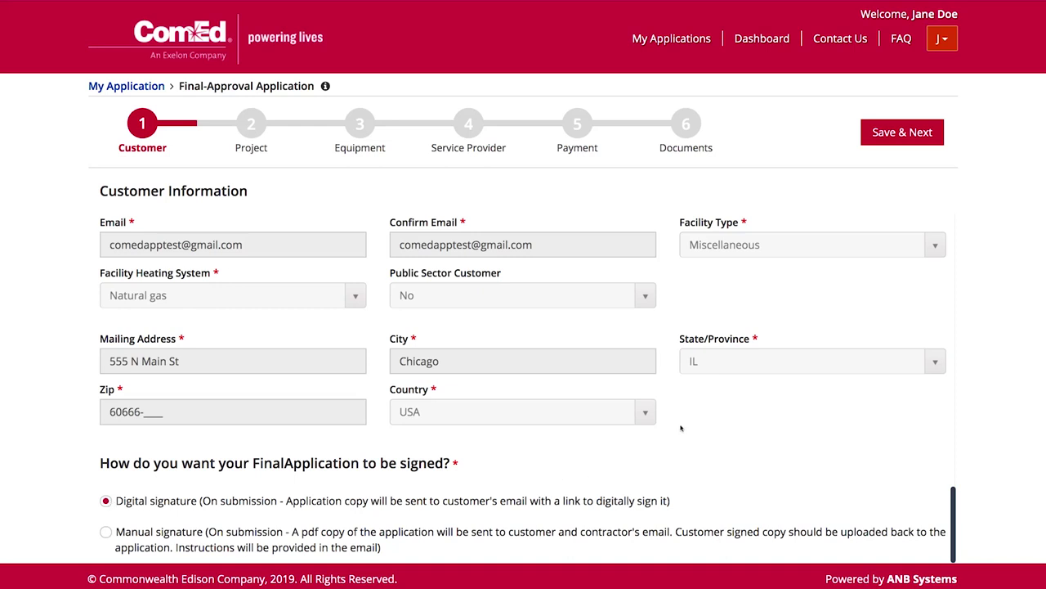
left_click(922, 134)
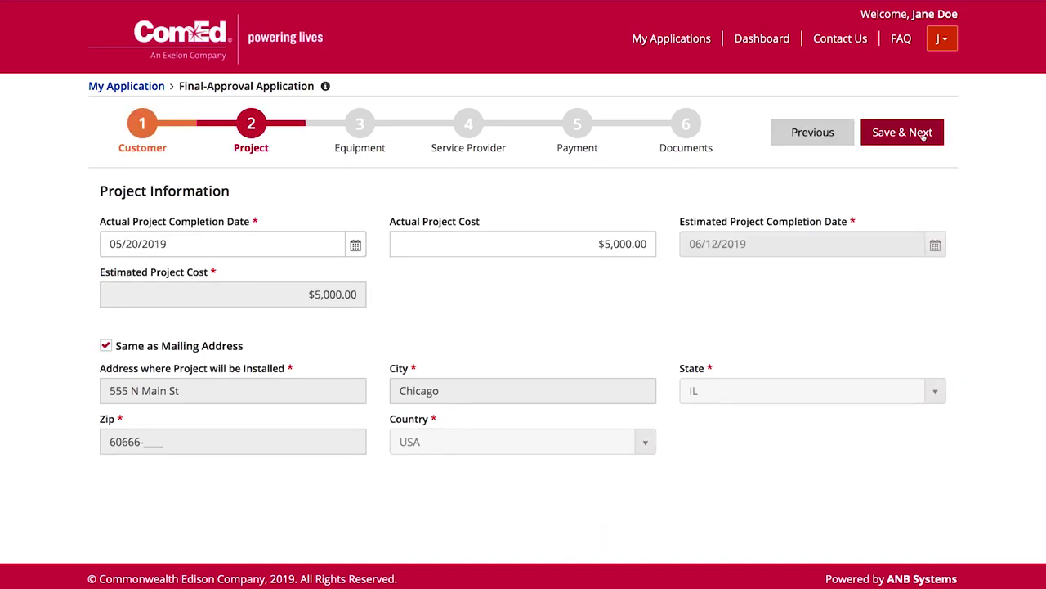
Save the Project, Equipment, Service Provider and Payment steps unchanged, advancing to Documents.
left_click(923, 136)
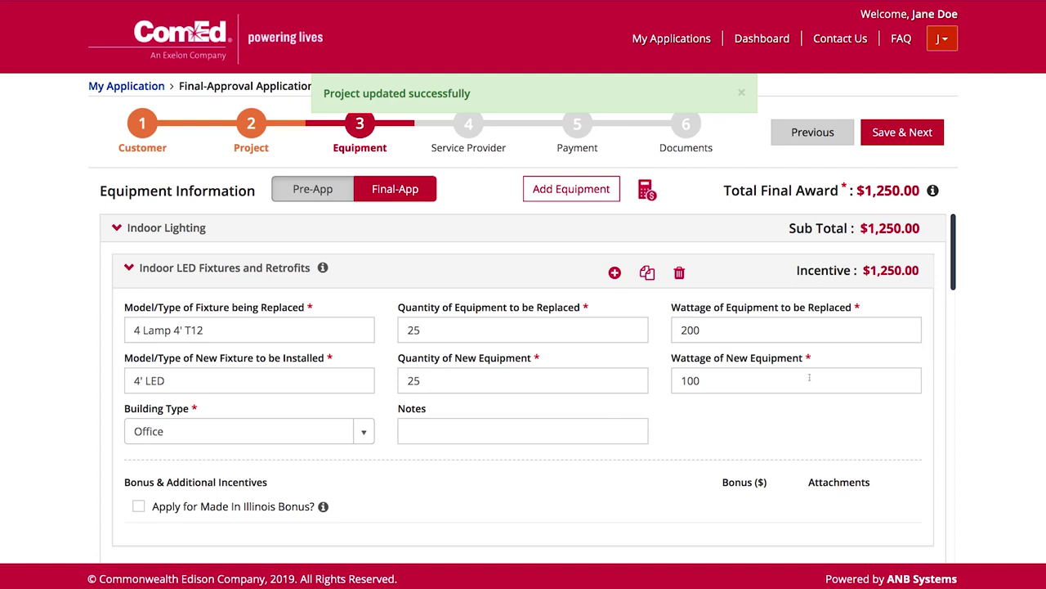
left_click(911, 142)
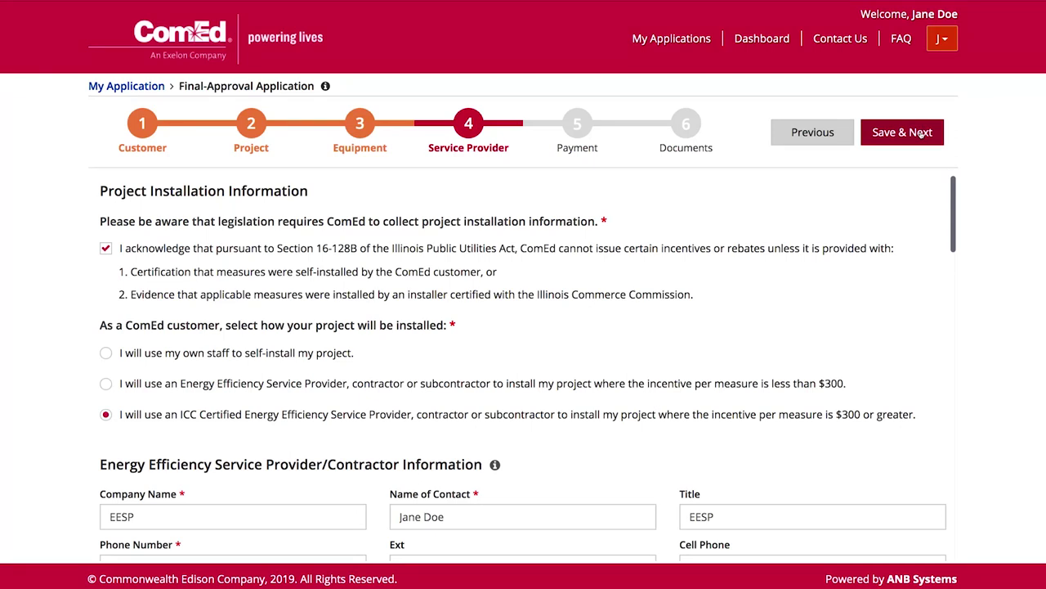
left_click(921, 136)
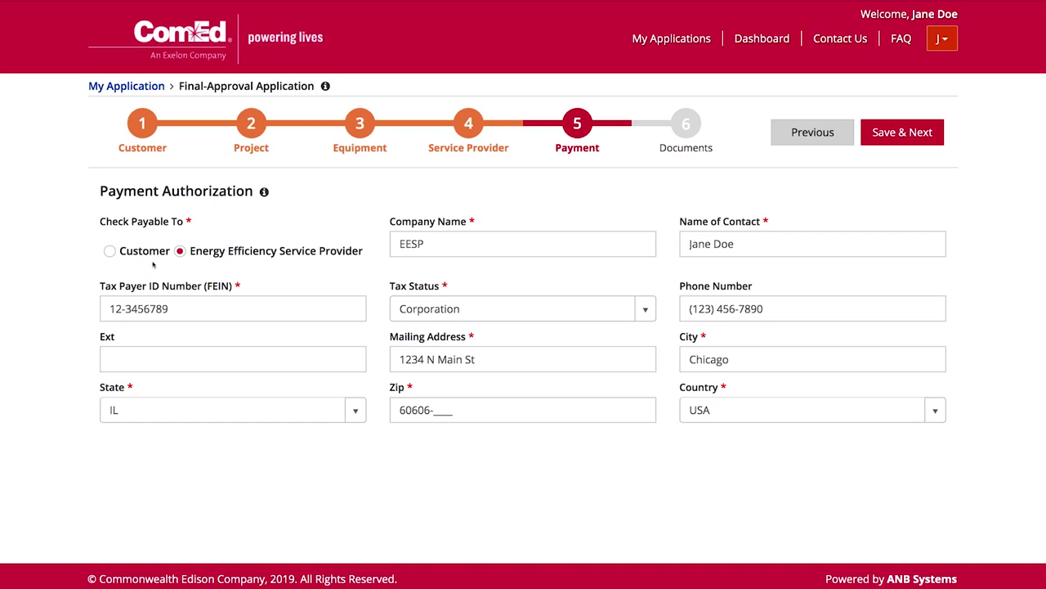
left_click(911, 134)
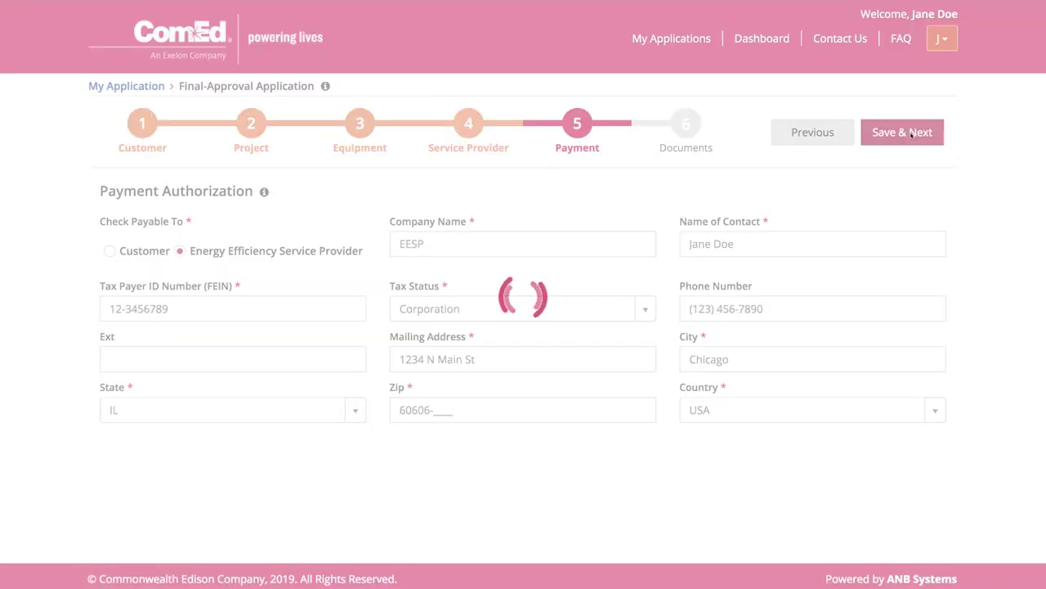
Verify all 4 required documents, including Invoice.pdf, are uploaded, then open the Review summary.
scroll(959, 347, "down", 10)
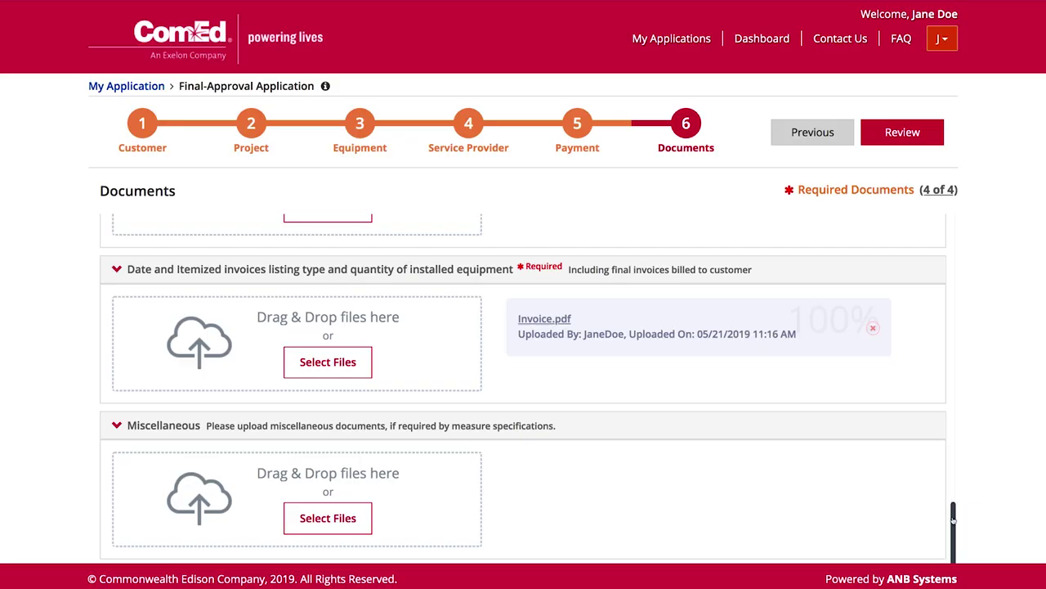
left_click(893, 141)
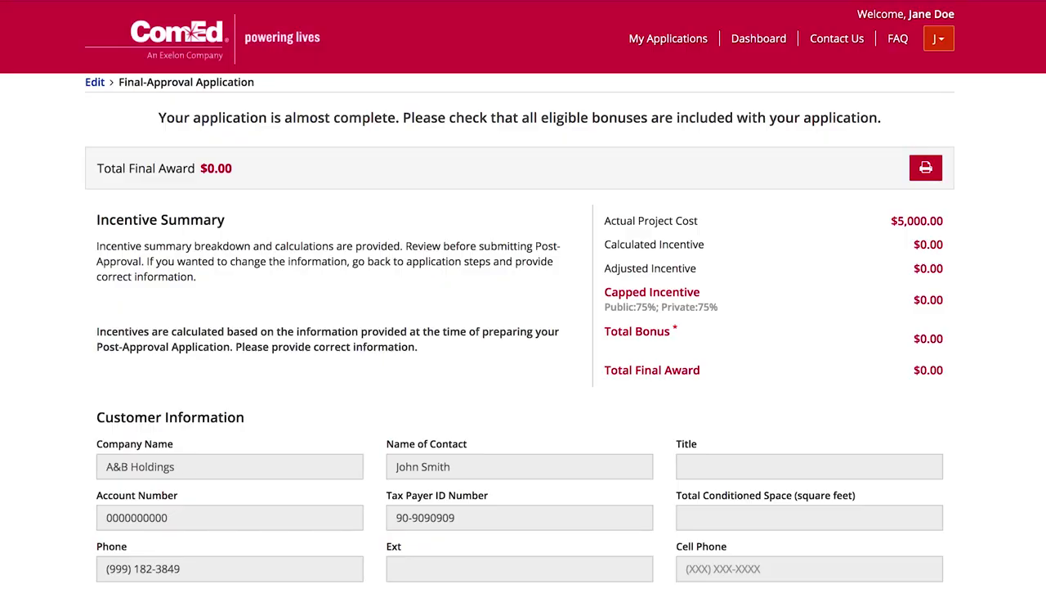
Finish the review page with a 'Co' comment and return to My Applications showing FinalApp Submitted.
scroll(523, 327, "down", 20)
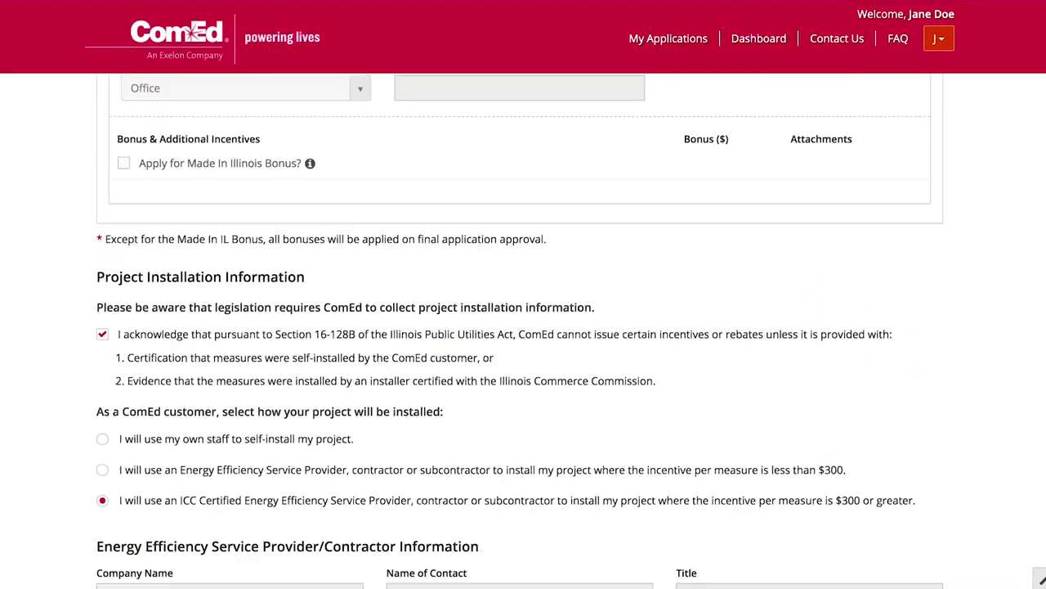
scroll(523, 327, "down", 15)
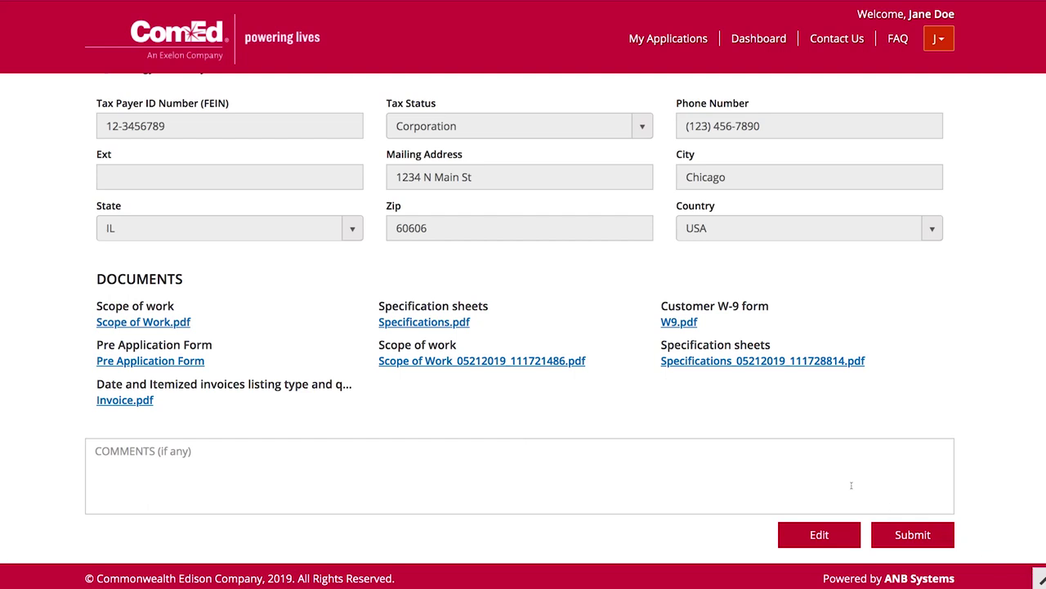
left_click(478, 459)
type("Co")
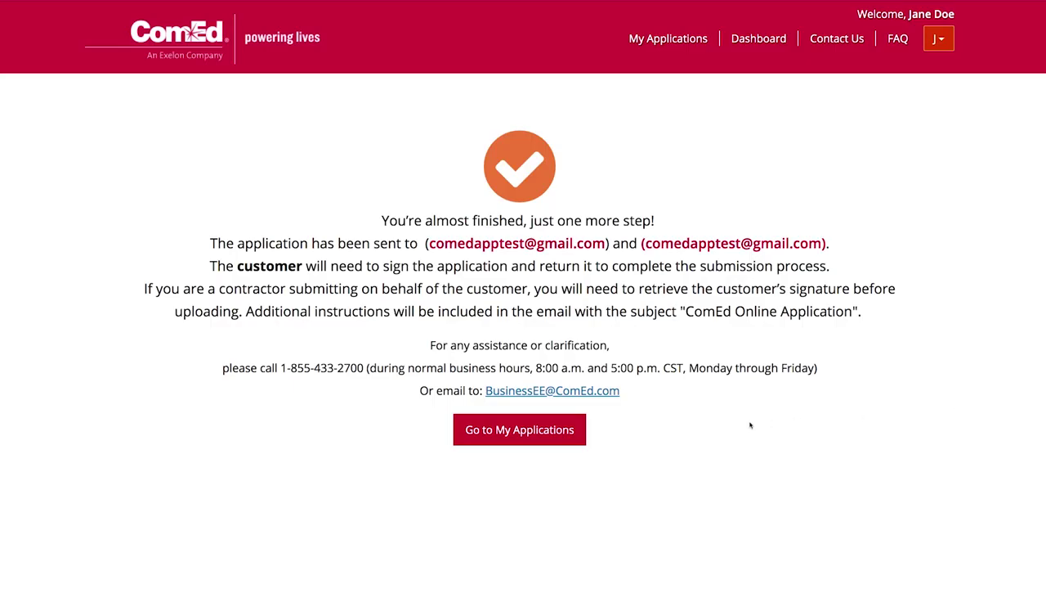
left_click(546, 433)
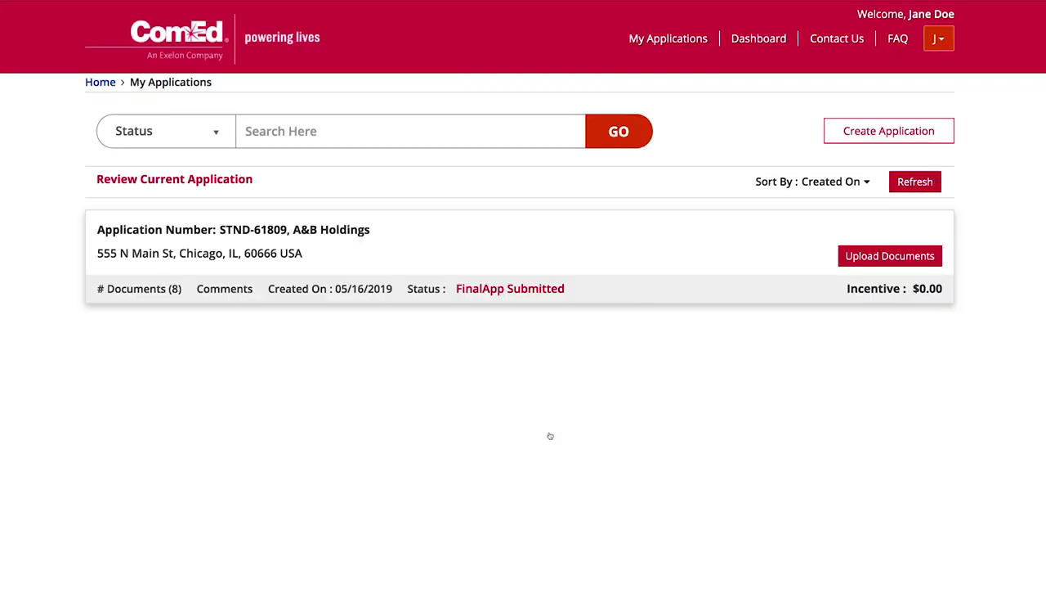